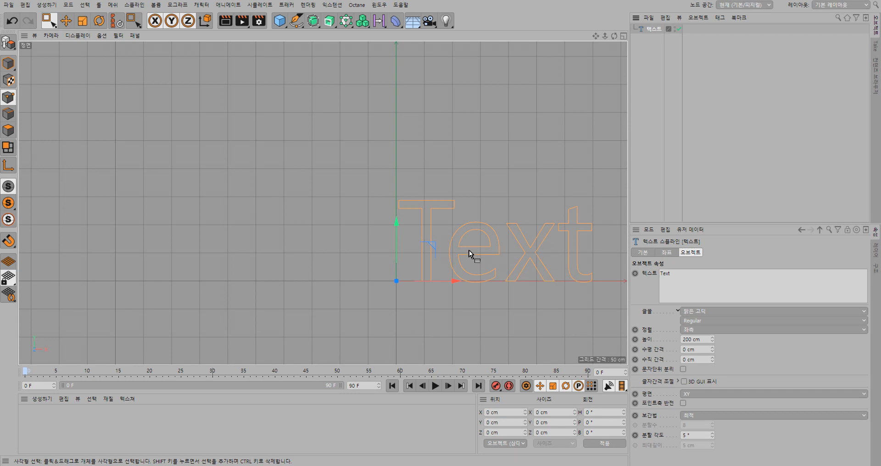
- Replace the text spline's default content with CINEMA4D
{"action": "middle_click_drag", "start_coordinate": [478, 269], "coordinate": [242, 224], "text": "alt"}
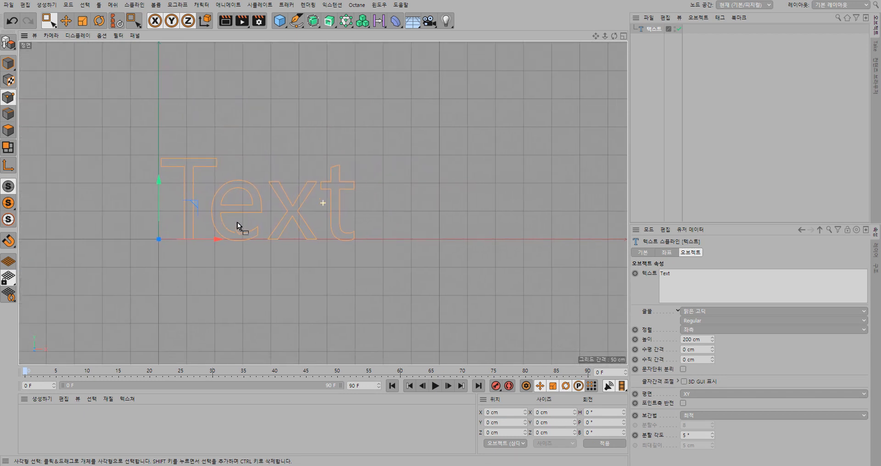
{"action": "double_click", "coordinate": [689, 279]}
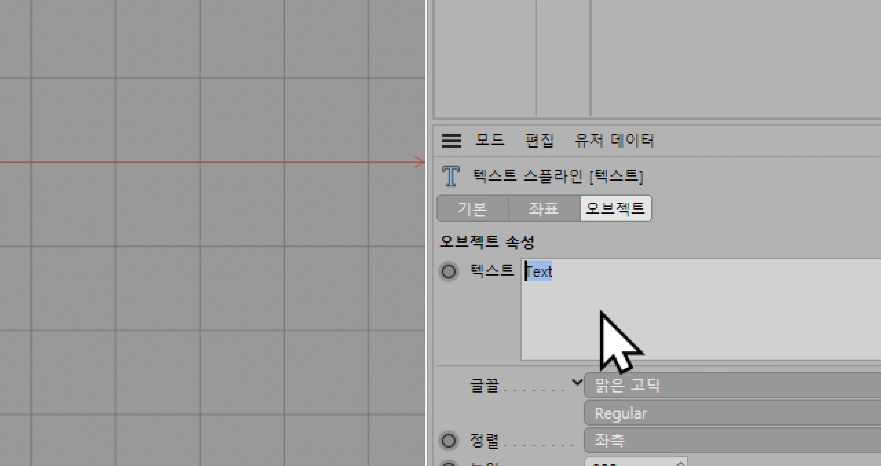
{"action": "type", "text": "c"}
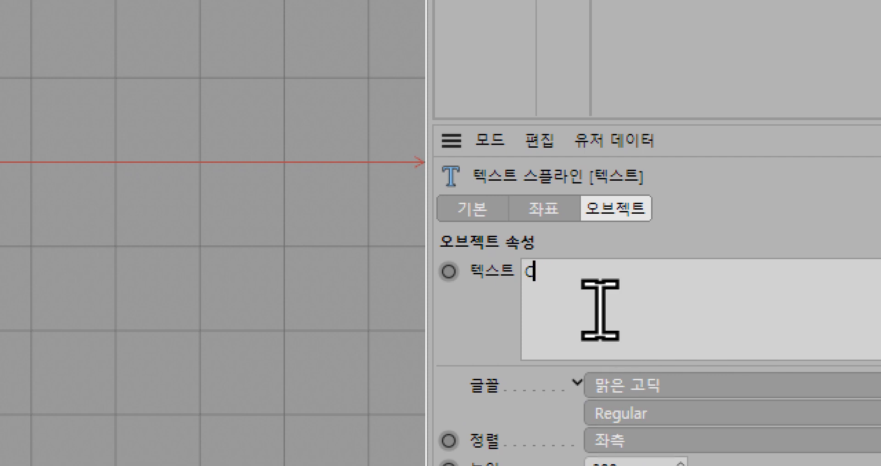
{"action": "type", "text": "INEMA"}
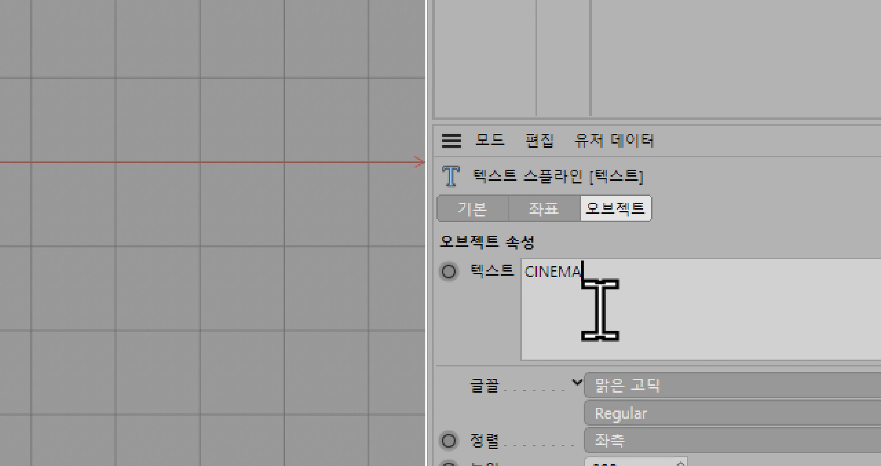
{"action": "type", "text": "4D"}
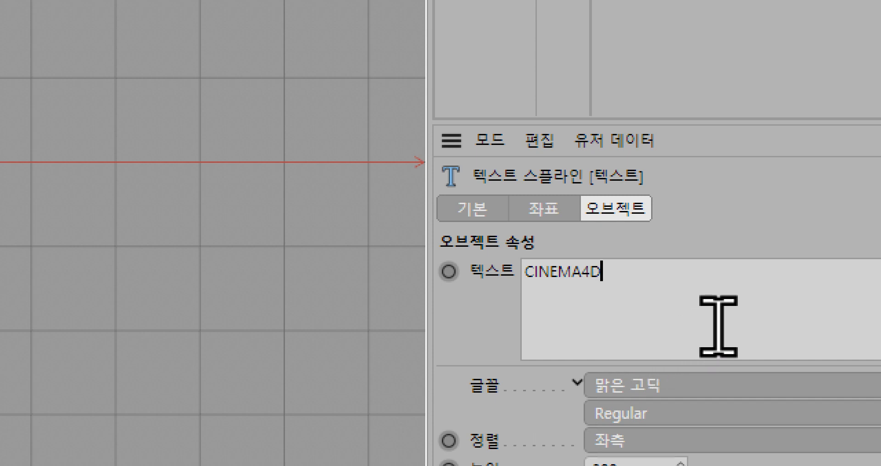
{"action": "left_click", "coordinate": [503, 347]}
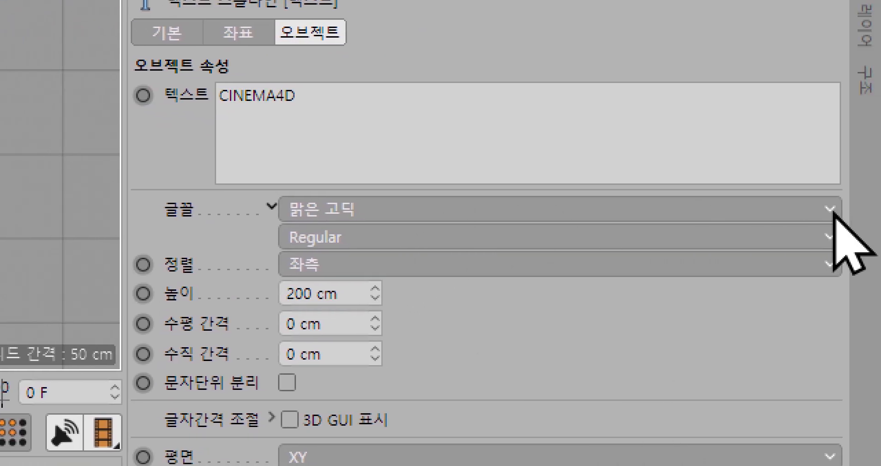
- Set the text spline's font to NanumGothicExtraBold with the Regular style
{"action": "left_click", "coordinate": [777, 211]}
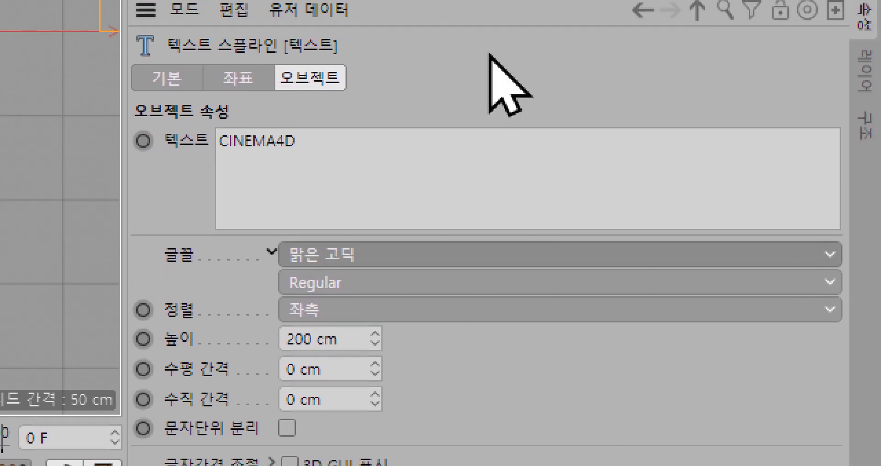
{"action": "left_click", "coordinate": [436, 375]}
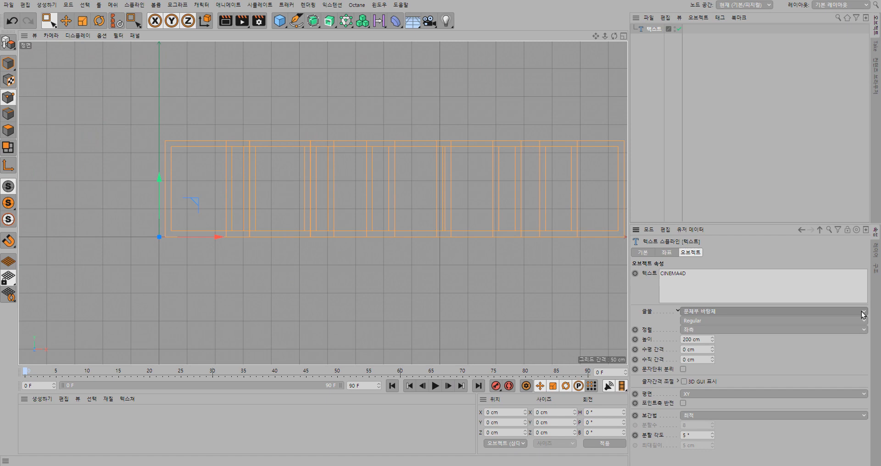
{"action": "left_click", "coordinate": [863, 312]}
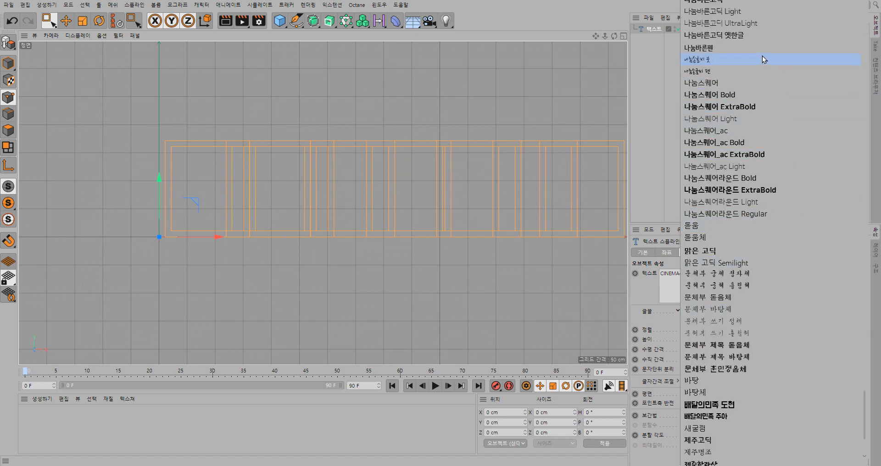
{"action": "scroll", "coordinate": [762, 56], "scroll_direction": "up", "scroll_amount": 5}
{"action": "left_click", "coordinate": [755, 71]}
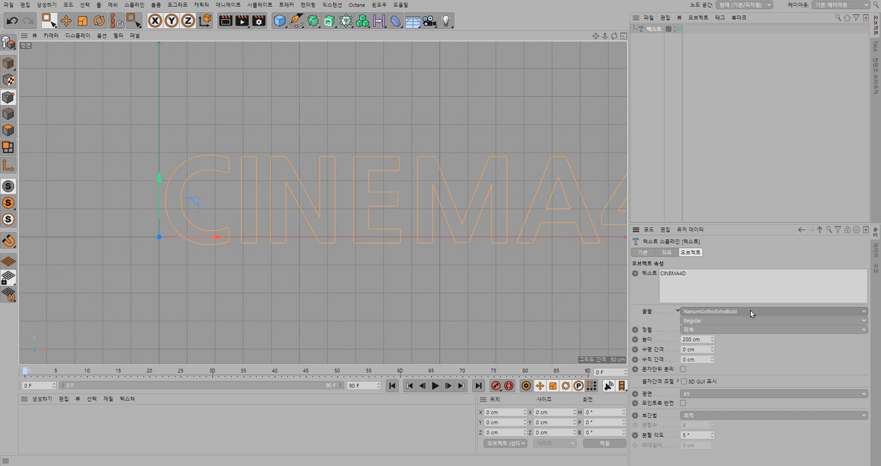
{"action": "left_click", "coordinate": [733, 321]}
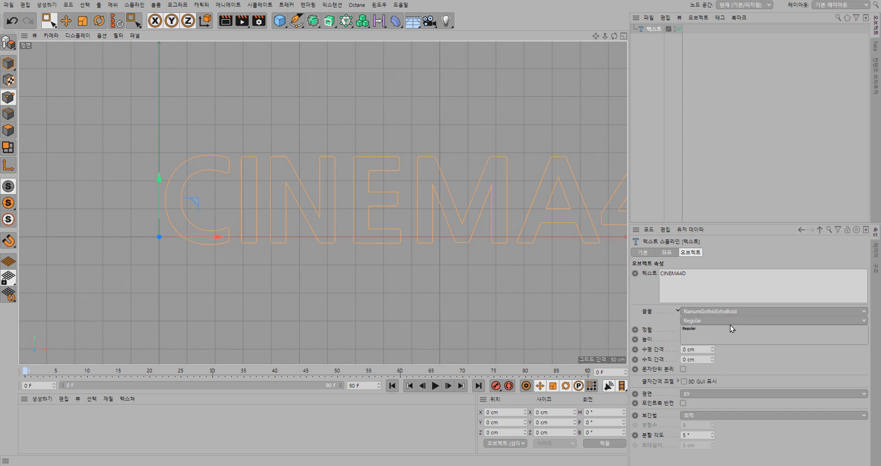
{"action": "left_click", "coordinate": [731, 327]}
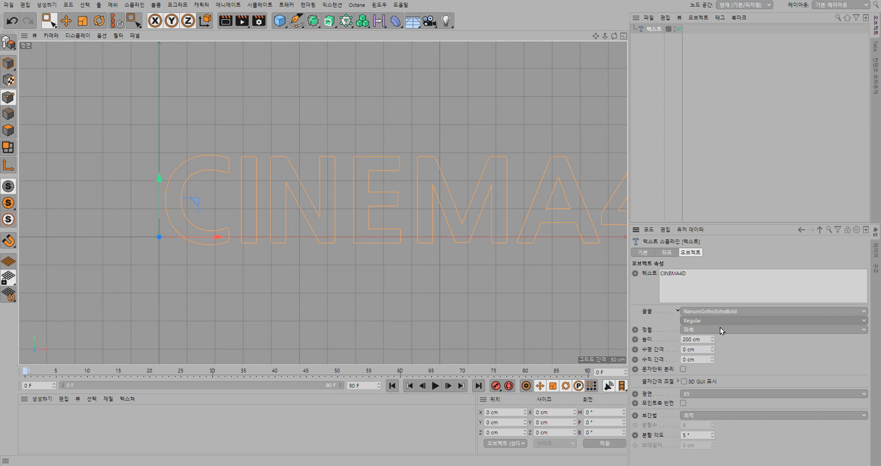
- Set the text spline's alignment to centre (중앙)
{"action": "left_click", "coordinate": [720, 327]}
{"action": "left_click", "coordinate": [715, 348]}
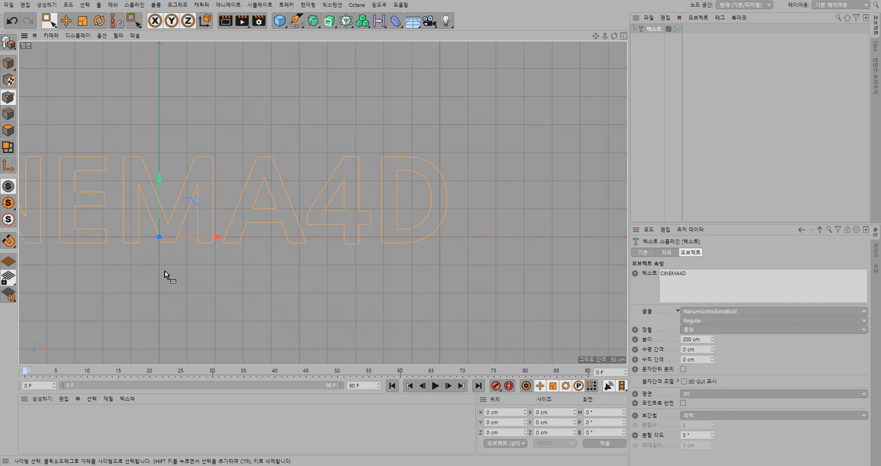
{"action": "middle_click_drag", "start_coordinate": [164, 271], "coordinate": [326, 267], "text": "alt"}
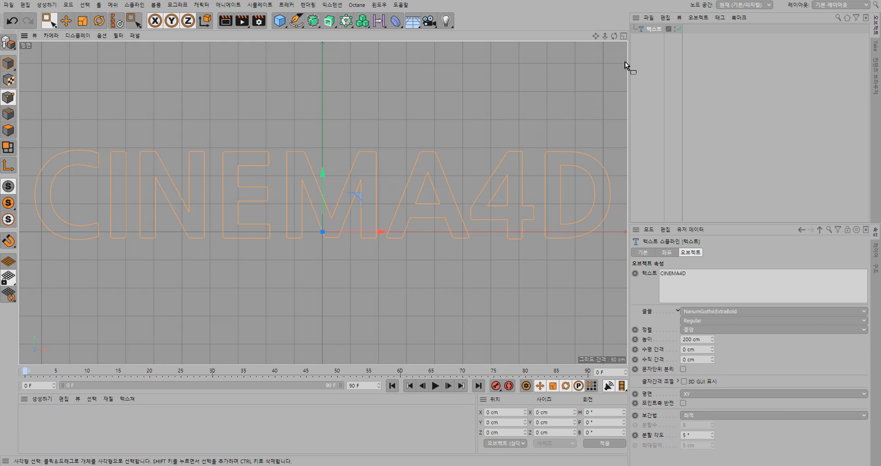
- Add an Extrude (돌출) generator and nest the text spline under it, working in the perspective view
{"action": "left_click", "coordinate": [623, 36]}
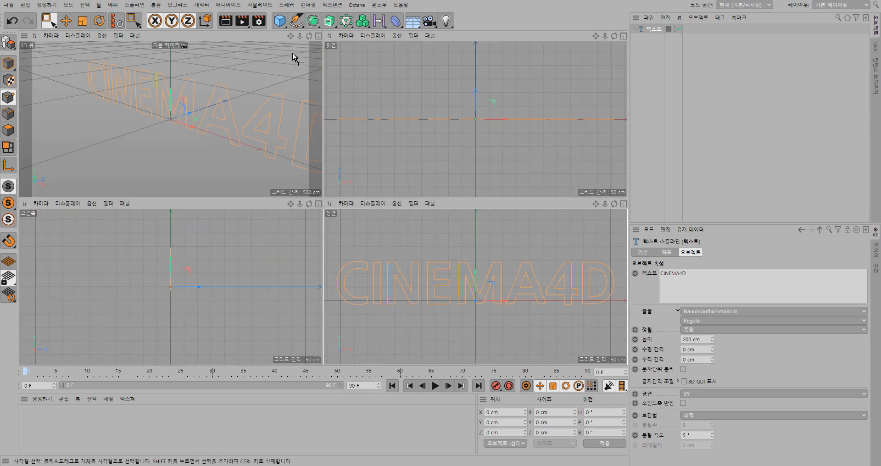
{"action": "left_click", "coordinate": [318, 36]}
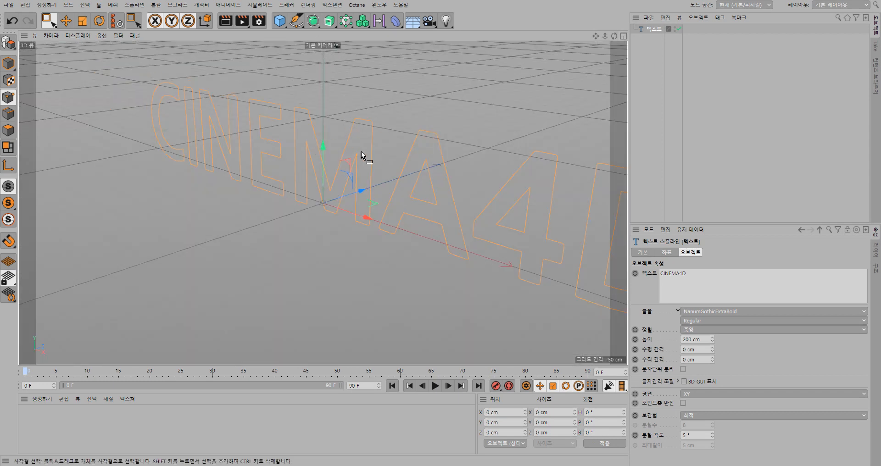
{"action": "left_click_drag", "start_coordinate": [614, 36], "coordinate": [577, 31]}
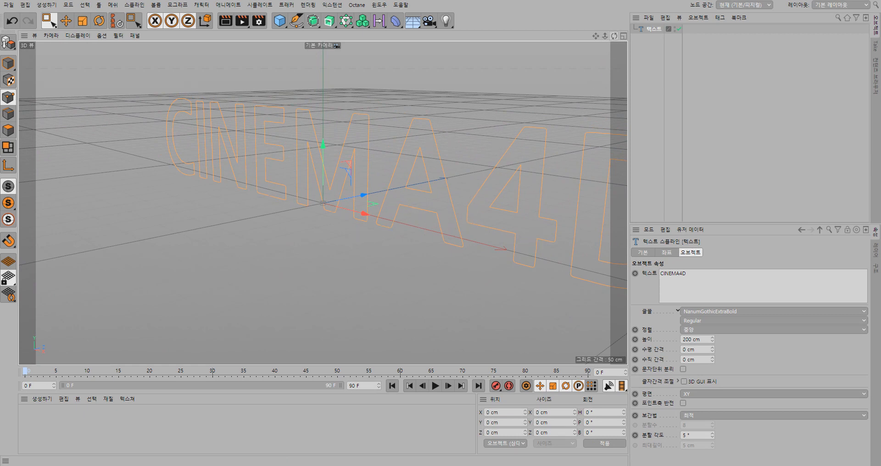
{"action": "left_click_drag", "start_coordinate": [614, 36], "coordinate": [596, 46]}
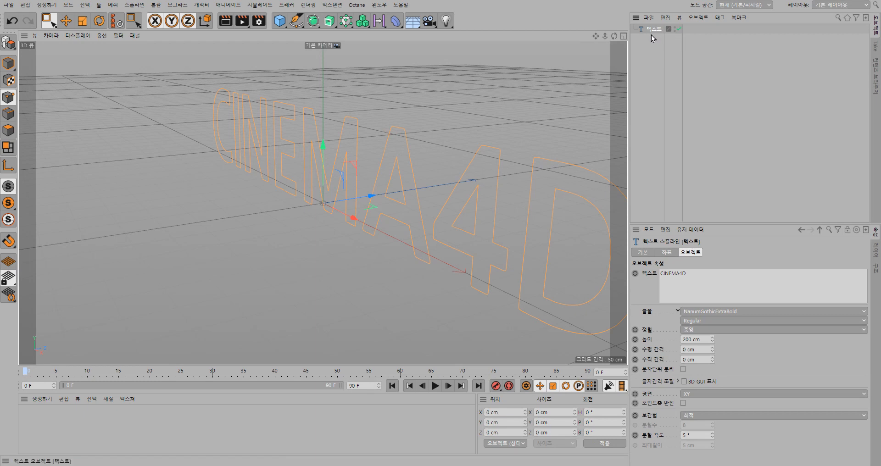
{"action": "left_click", "coordinate": [329, 27]}
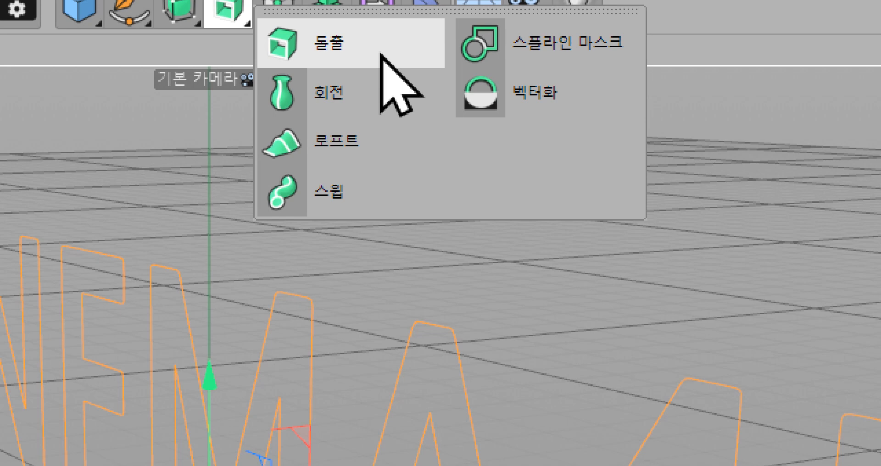
{"action": "left_click", "coordinate": [381, 54]}
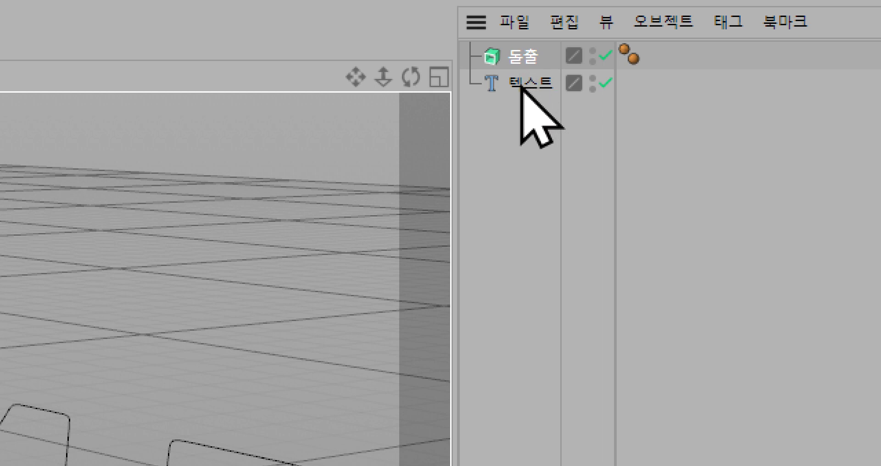
{"action": "left_click_drag", "start_coordinate": [521, 85], "coordinate": [527, 60]}
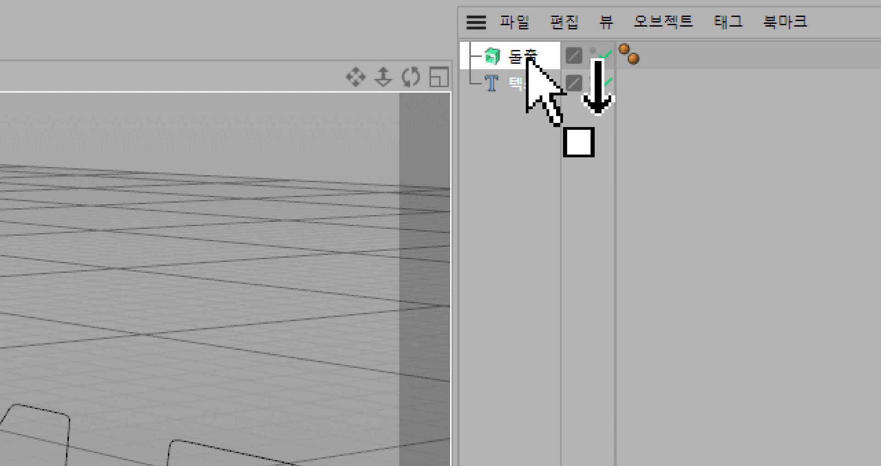
{"action": "left_click_drag", "start_coordinate": [526, 60], "coordinate": [527, 60]}
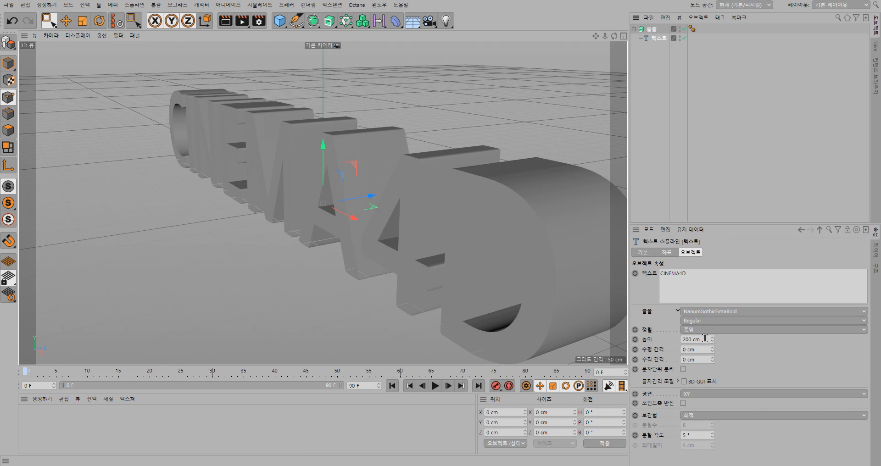
- Set the Extrude object's offset to 10 cm to thin the CINEMA4D letters
{"action": "left_click", "coordinate": [652, 31]}
{"action": "left_click_drag", "start_coordinate": [727, 282], "coordinate": [715, 286]}
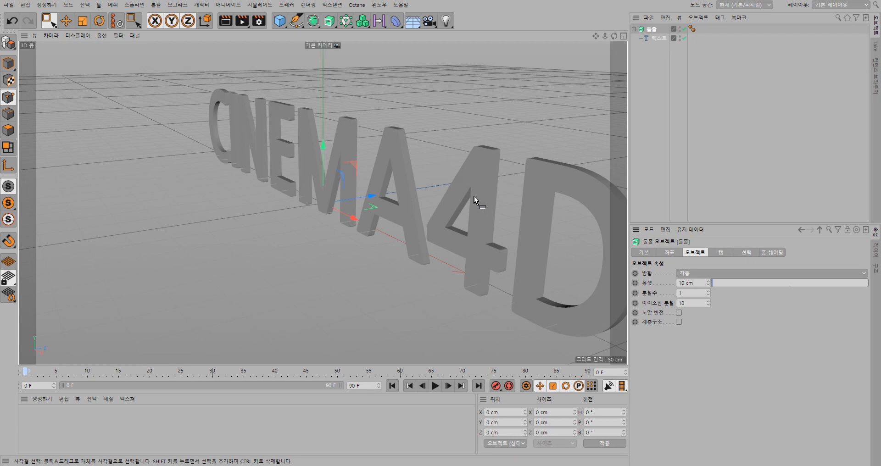
{"action": "left_click_drag", "start_coordinate": [615, 40], "coordinate": [660, 39]}
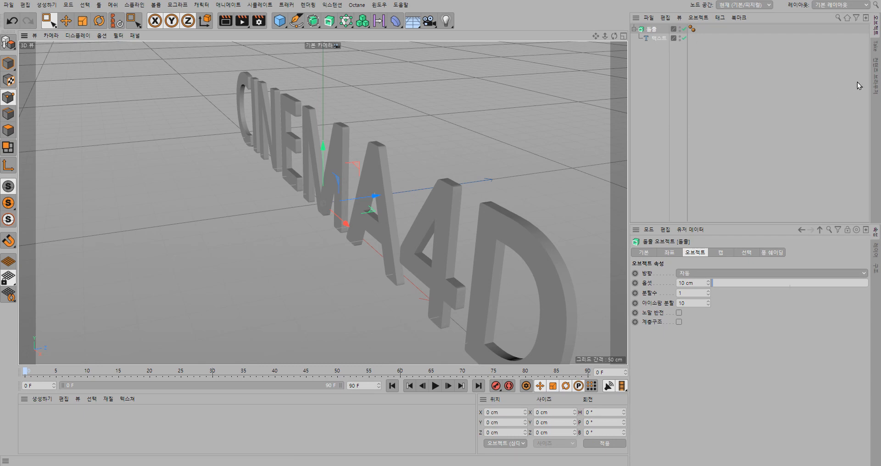
- Apply the Aluminum - Brushed - Radial Pattern material from the content browser's Metal folder to the extruded text
{"action": "left_click", "coordinate": [877, 77]}
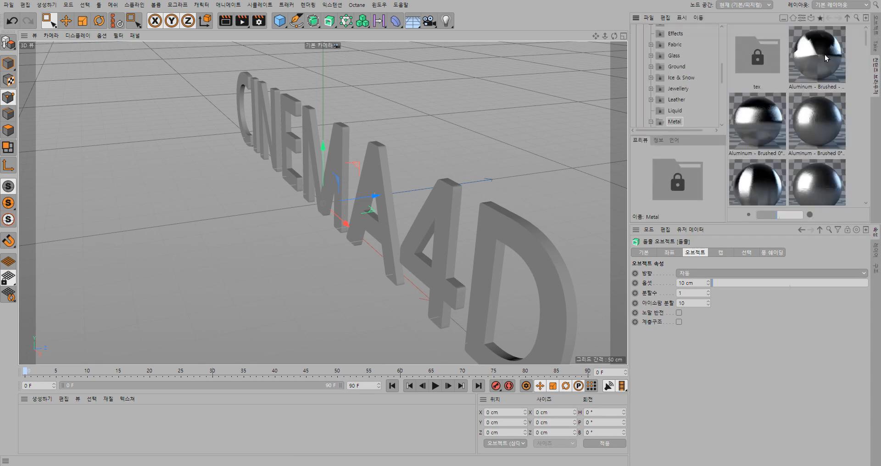
{"action": "left_click_drag", "start_coordinate": [825, 55], "coordinate": [444, 220]}
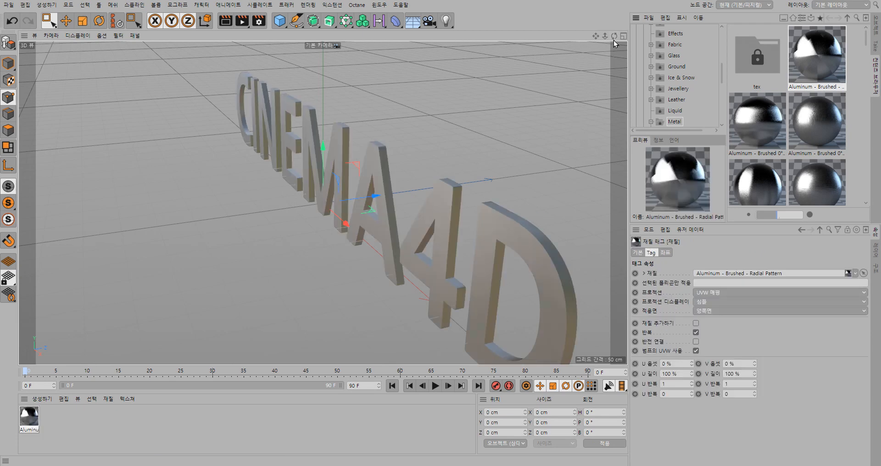
{"action": "mouse_move", "coordinate": [614, 36]}
{"action": "left_mouse_down"}
{"action": "mouse_move", "coordinate": [636, 14]}
{"action": "mouse_move", "coordinate": [656, 17]}
{"action": "mouse_move", "coordinate": [652, 44]}
{"action": "mouse_move", "coordinate": [674, 21]}
{"action": "mouse_move", "coordinate": [666, 5]}
{"action": "mouse_move", "coordinate": [597, 33]}
{"action": "mouse_move", "coordinate": [614, 38]}
{"action": "left_mouse_up"}
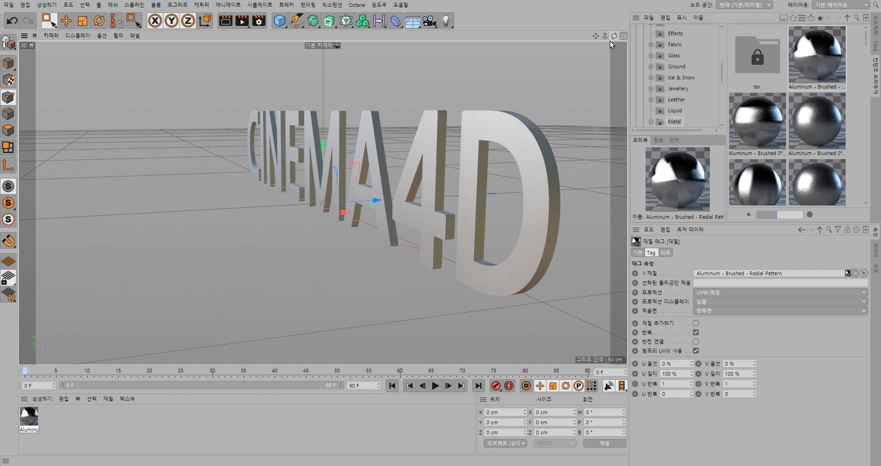
{"action": "left_click_drag", "start_coordinate": [613, 38], "coordinate": [564, 39]}
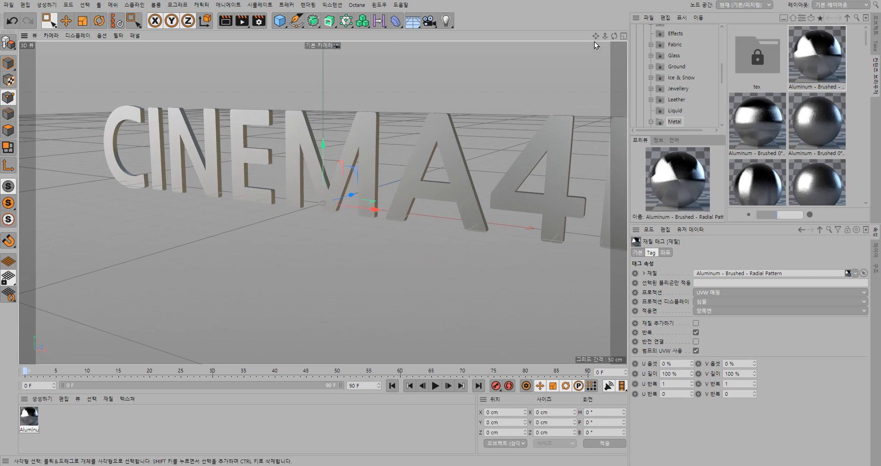
{"action": "left_click_drag", "start_coordinate": [595, 37], "coordinate": [523, 40]}
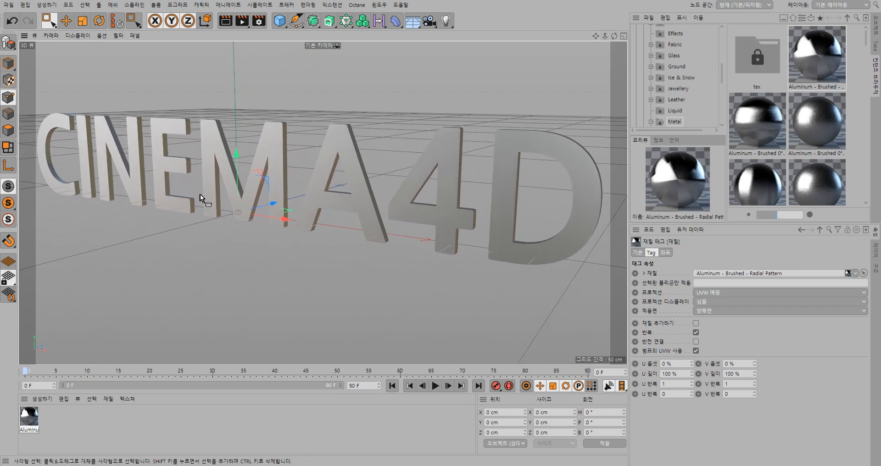
{"action": "left_click_drag", "start_coordinate": [596, 36], "coordinate": [599, 36]}
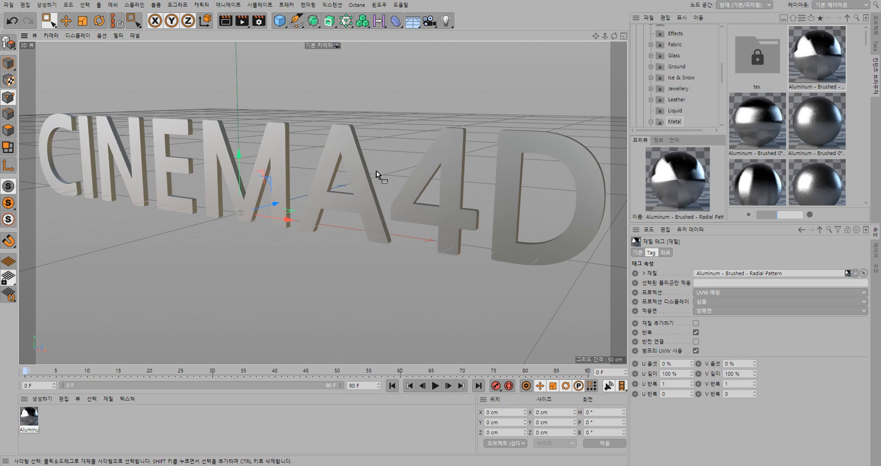
- Select the Extrude object together with its text spline and delete both from the scene
{"action": "left_click", "coordinate": [329, 21]}
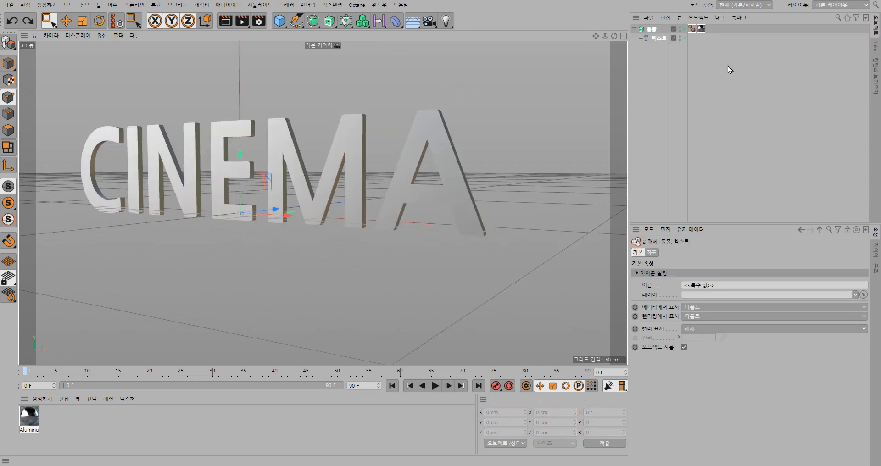
{"action": "left_click_drag", "start_coordinate": [726, 65], "coordinate": [632, 24]}
{"action": "key", "text": "Delete"}
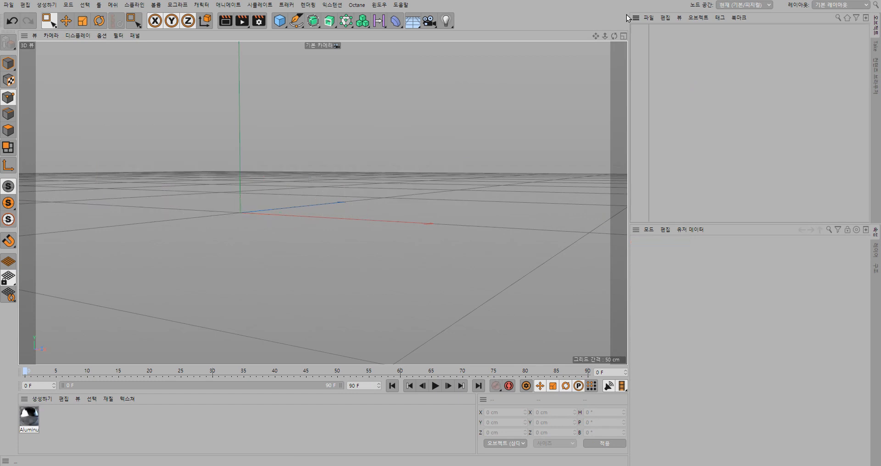
- Switch from the perspective view to a maximized front view
{"action": "left_click", "coordinate": [623, 36]}
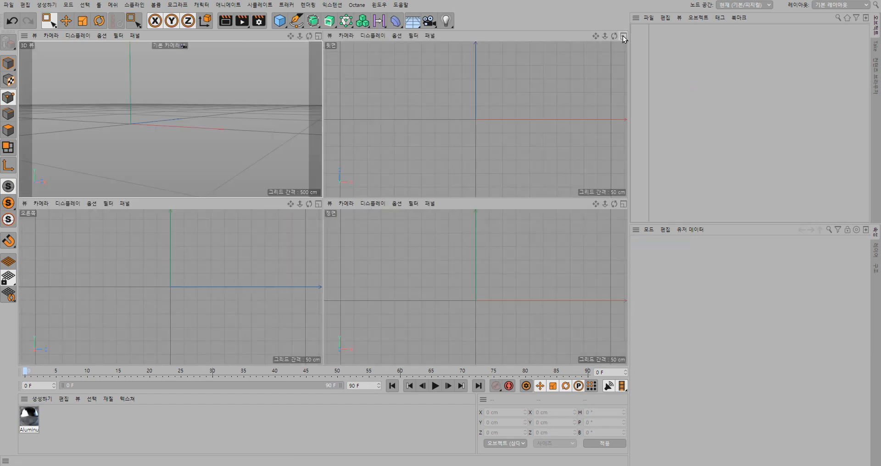
{"action": "left_click", "coordinate": [475, 236]}
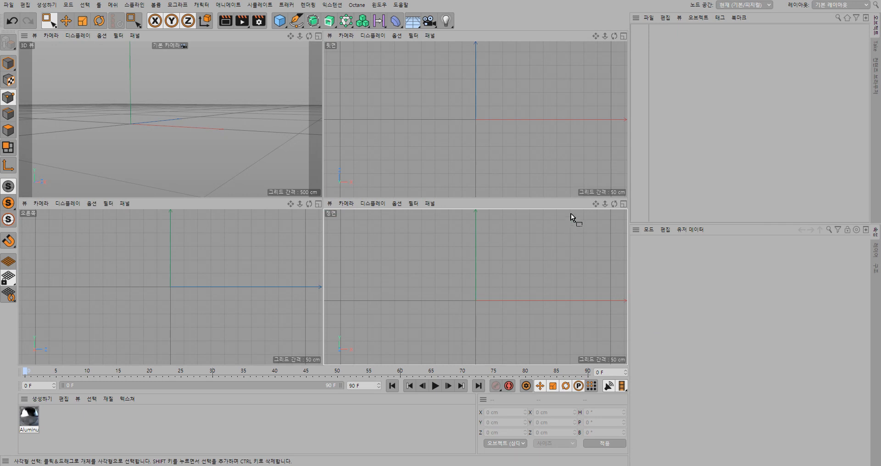
{"action": "left_click", "coordinate": [623, 204]}
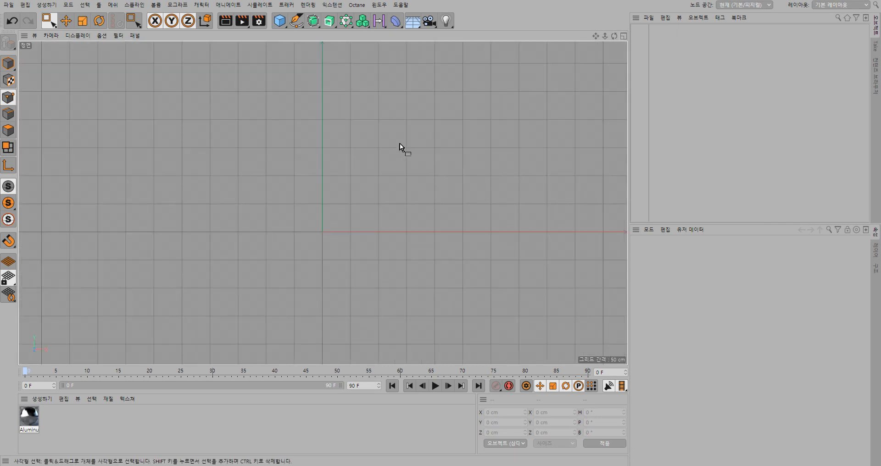
- Add a rectangle spline to the scene and consult the restaurant pictogram in the browser as reference
{"action": "left_click", "coordinate": [297, 22]}
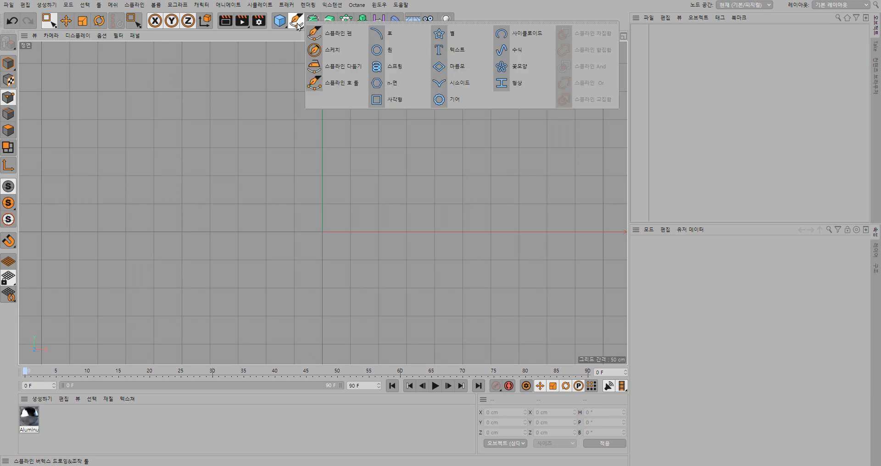
{"action": "left_click", "coordinate": [393, 101]}
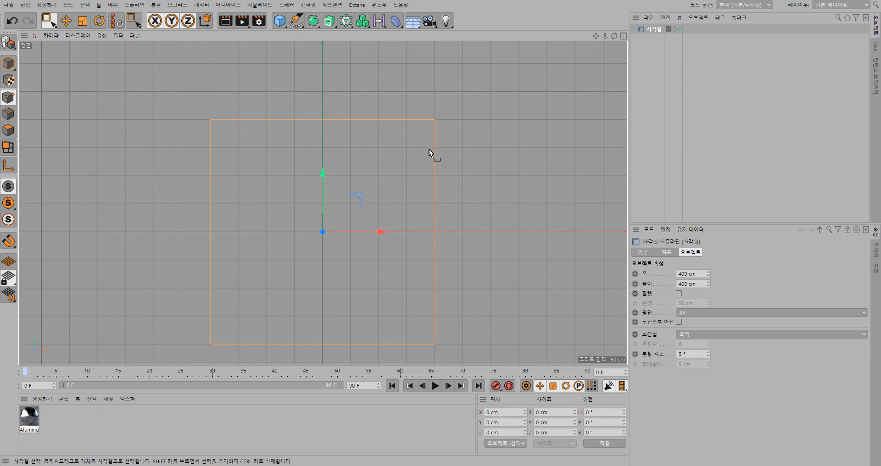
{"action": "left_click", "coordinate": [144, 457]}
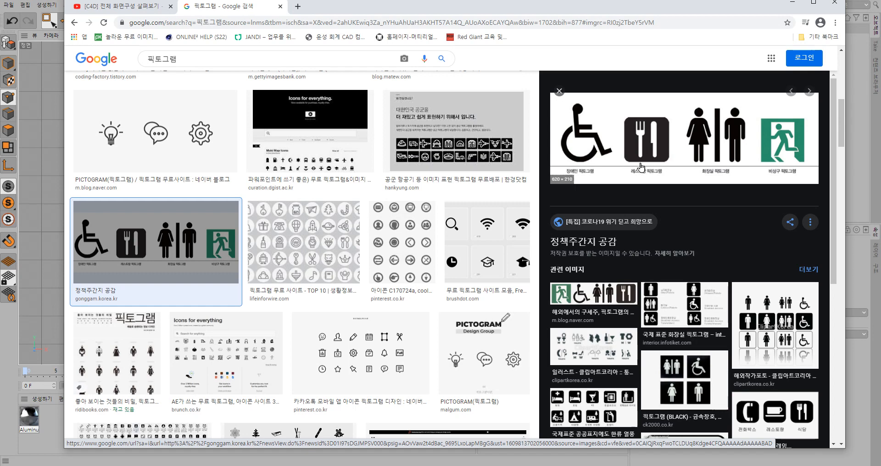
{"action": "left_click", "coordinate": [55, 186]}
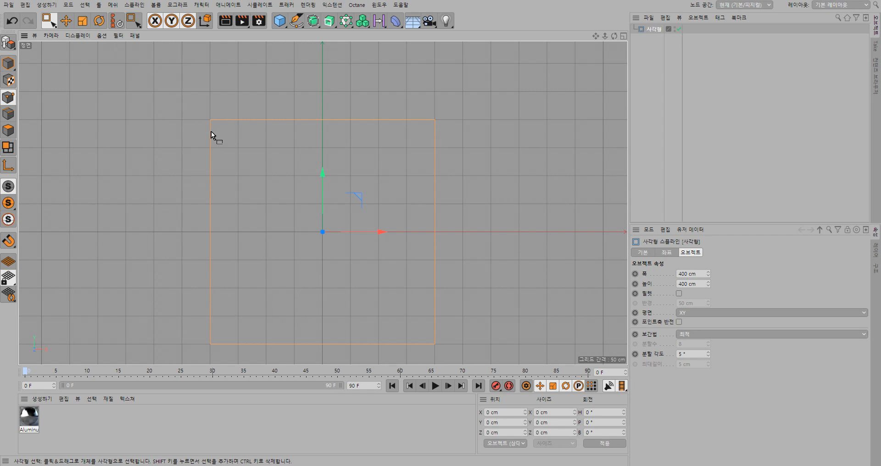
- Make the rectangle spline editable and set the editing mode to points
{"action": "left_click", "coordinate": [297, 20]}
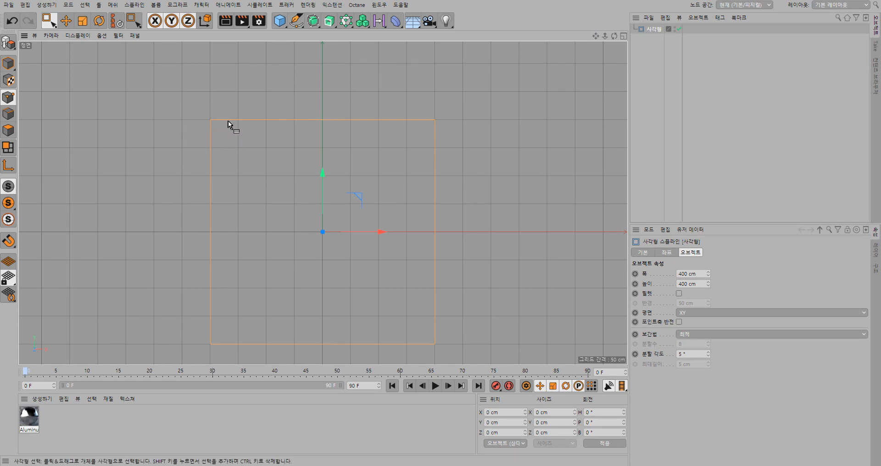
{"action": "left_click", "coordinate": [8, 44]}
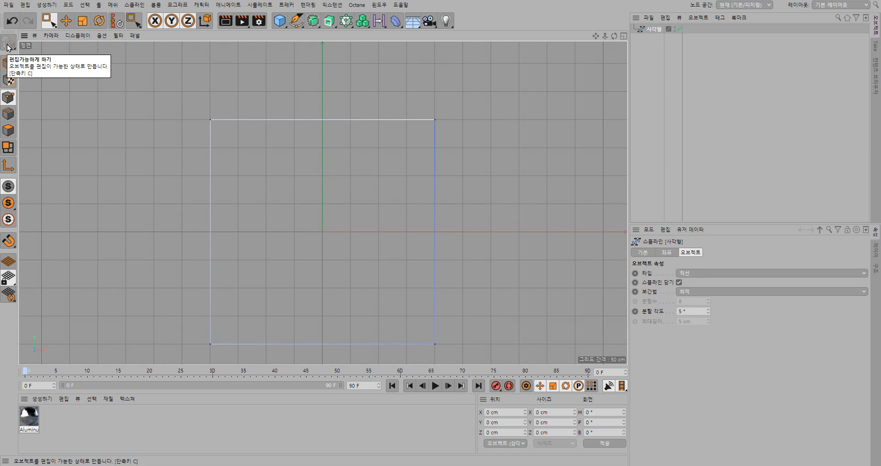
{"action": "left_click", "coordinate": [7, 60]}
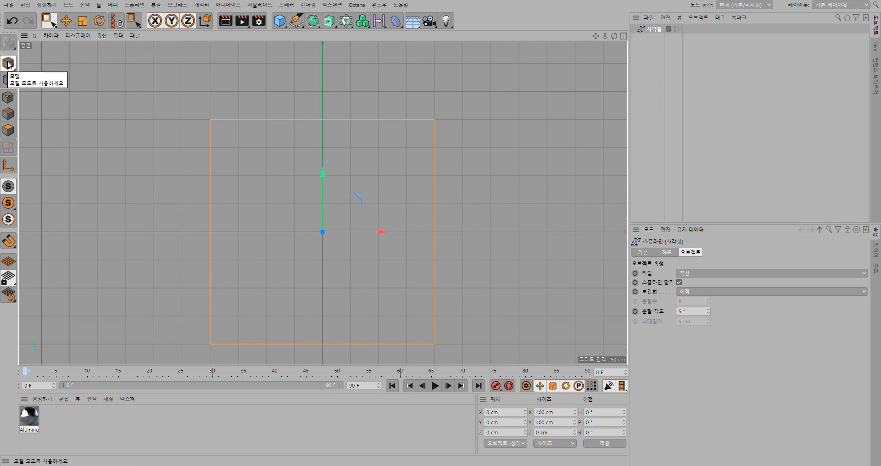
{"action": "left_click", "coordinate": [8, 98]}
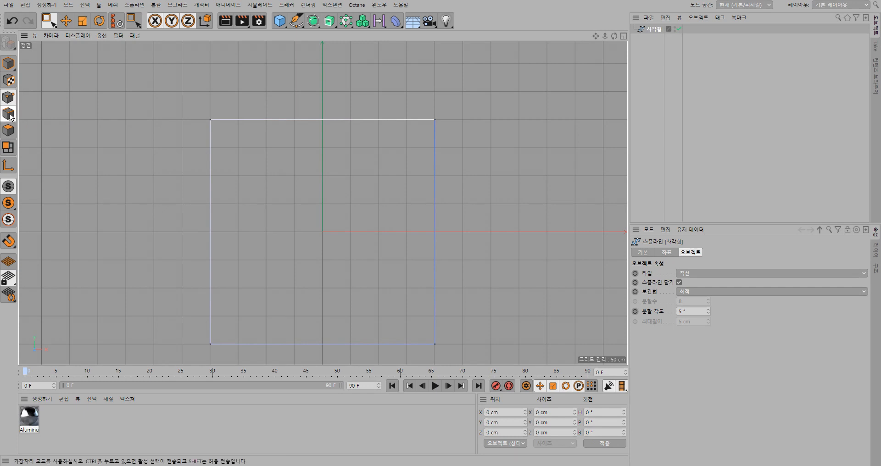
{"action": "left_click", "coordinate": [10, 114]}
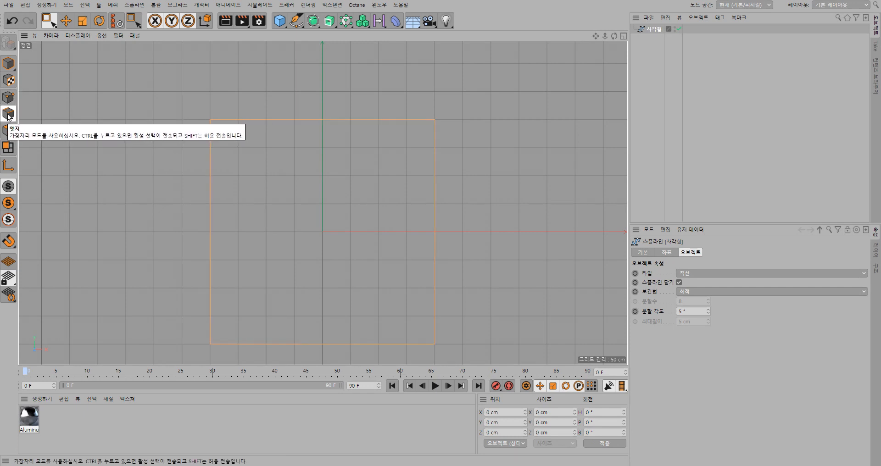
{"action": "left_click", "coordinate": [10, 132]}
{"action": "left_click", "coordinate": [10, 131]}
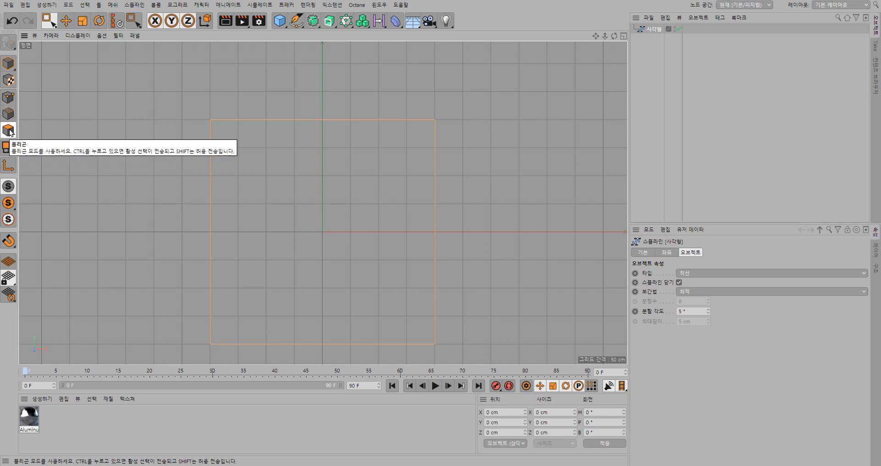
{"action": "left_click", "coordinate": [9, 98]}
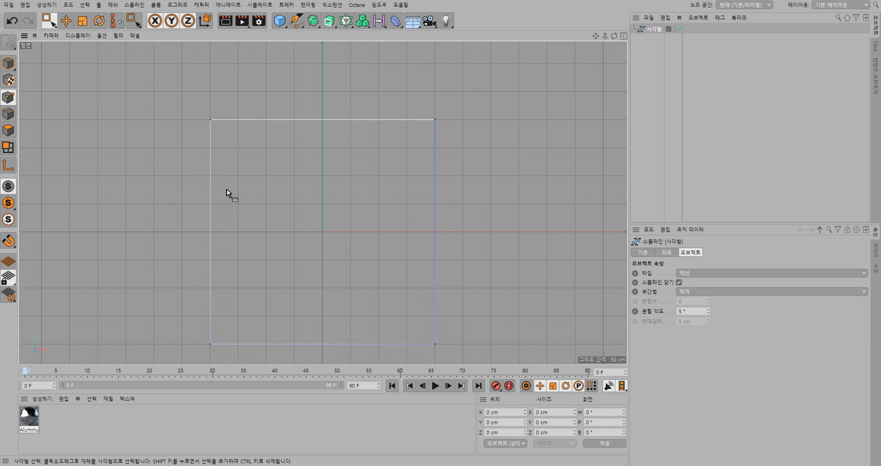
- Select all four corner points with Rectangle Selection and chamfer them with a 100 cm radius
{"action": "left_click", "coordinate": [52, 23]}
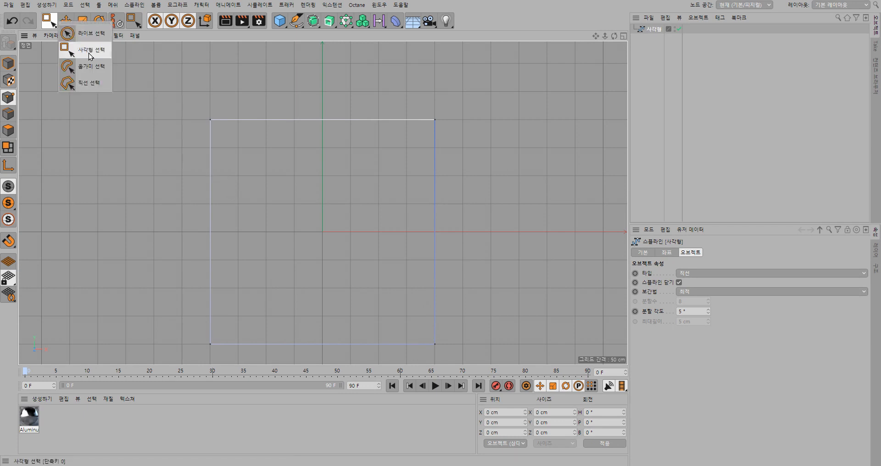
{"action": "left_click", "coordinate": [90, 53]}
{"action": "left_click_drag", "start_coordinate": [175, 100], "coordinate": [462, 365]}
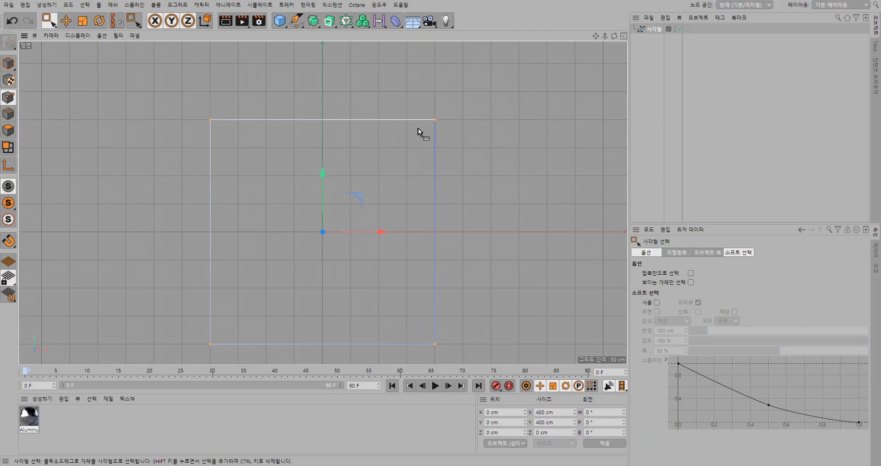
{"action": "right_click", "coordinate": [475, 81]}
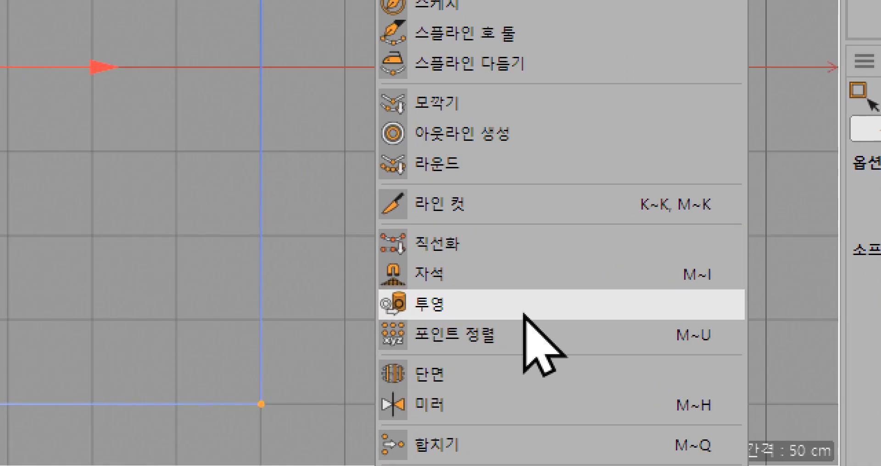
{"action": "left_click", "coordinate": [479, 109]}
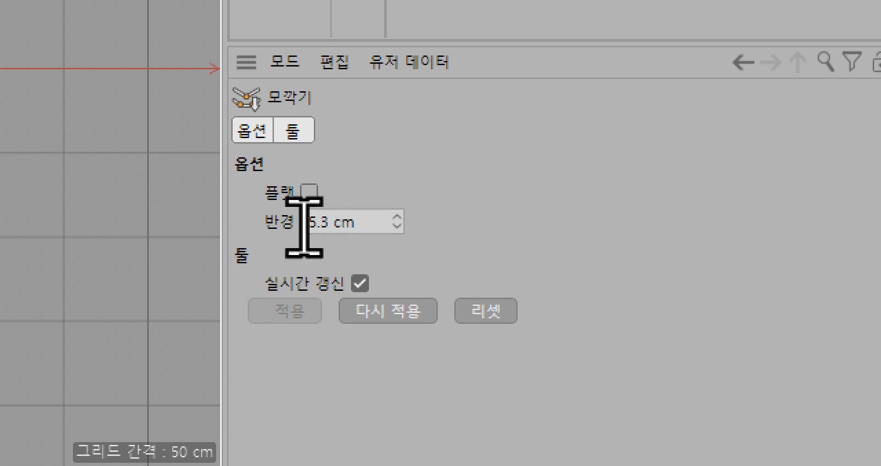
{"action": "mouse_move", "coordinate": [397, 217]}
{"action": "left_mouse_down"}
{"action": "mouse_move", "coordinate": [398, 186]}
{"action": "mouse_move", "coordinate": [398, 218]}
{"action": "left_mouse_up"}
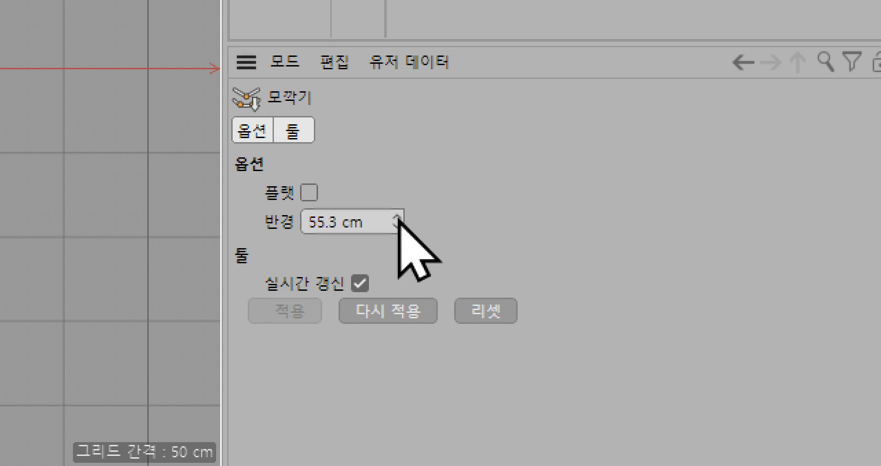
{"action": "left_click_drag", "start_coordinate": [398, 216], "coordinate": [397, 184]}
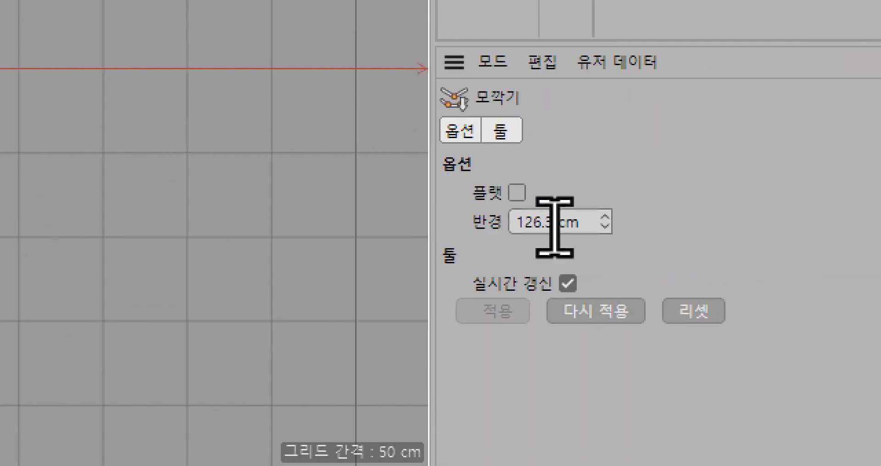
{"action": "left_click_drag", "start_coordinate": [553, 223], "coordinate": [491, 235]}
{"action": "type", "text": "100"}
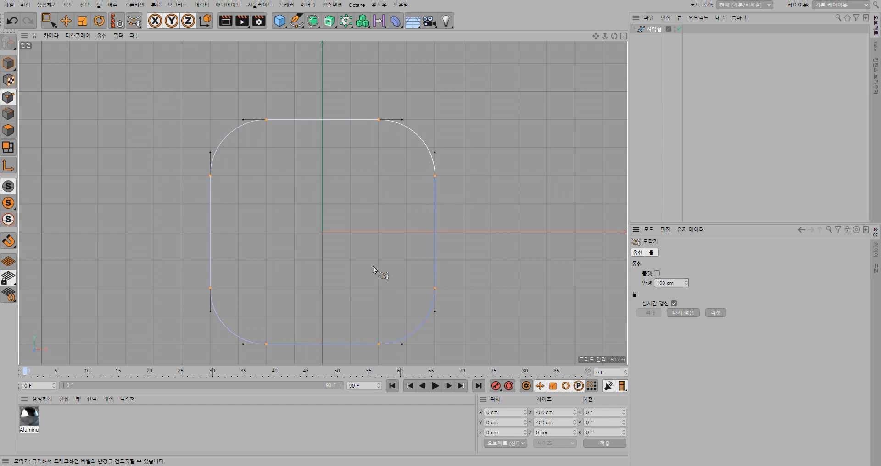
- Check the restaurant pictogram in the browser again, add a second rectangle spline in Cinema 4D and make it editable
{"action": "key", "text": "alt+Tab"}
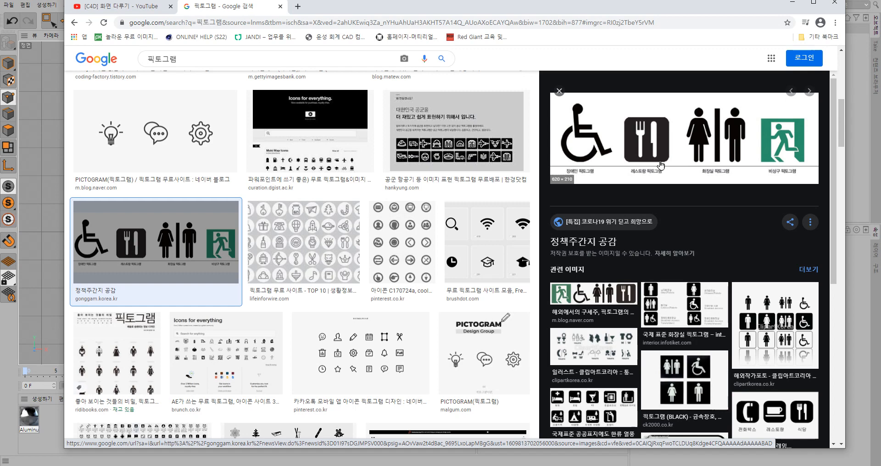
{"action": "mouse_move", "coordinate": [223, 465]}
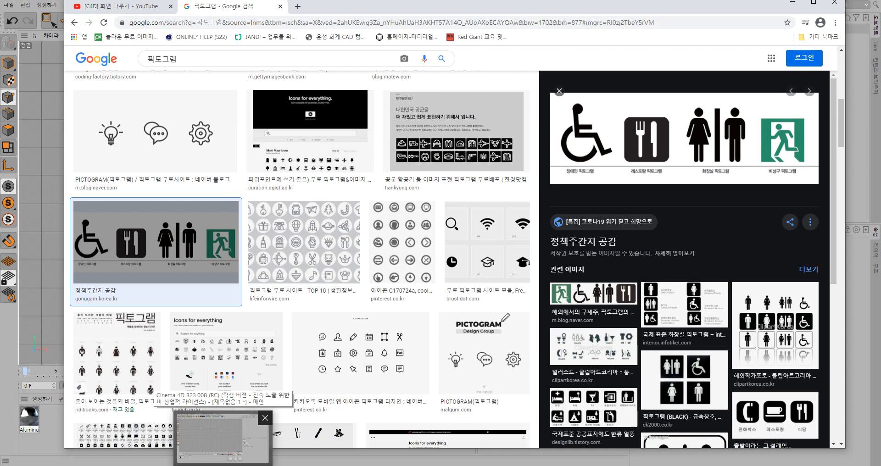
{"action": "left_click", "coordinate": [223, 439]}
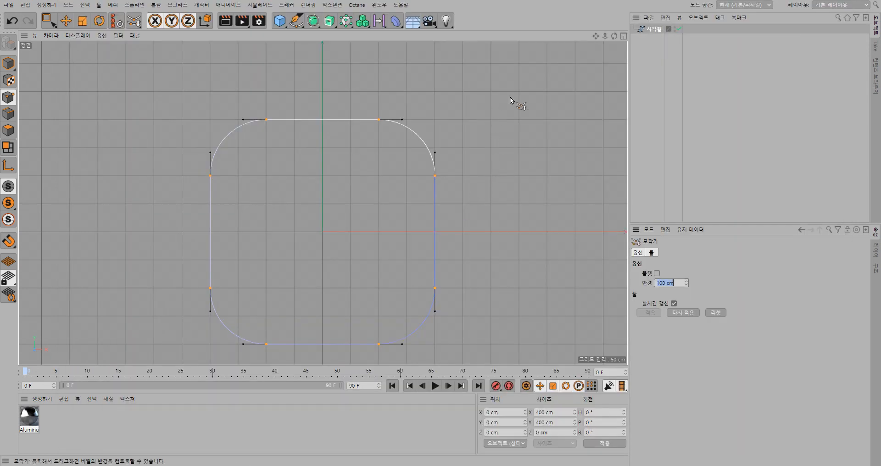
{"action": "left_click", "coordinate": [651, 59]}
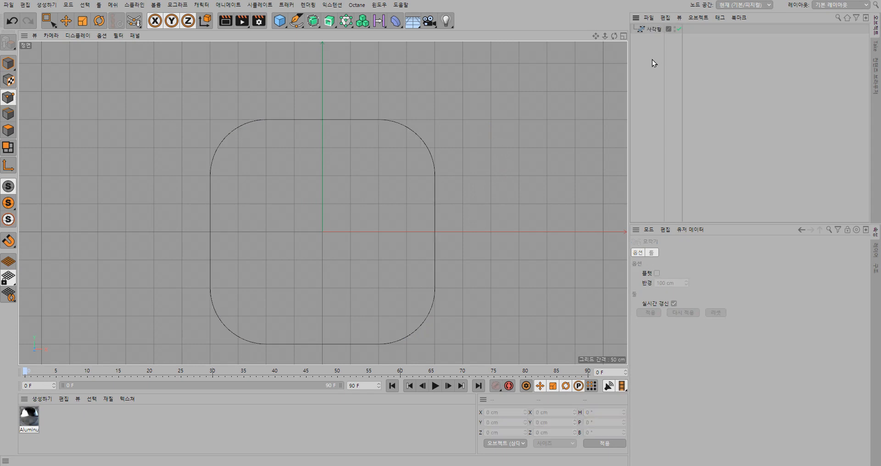
{"action": "left_click", "coordinate": [303, 23]}
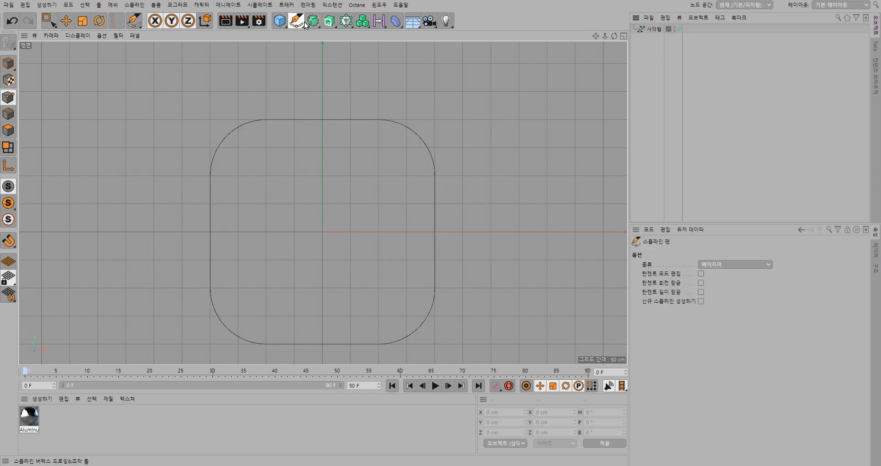
{"action": "left_click", "coordinate": [298, 23]}
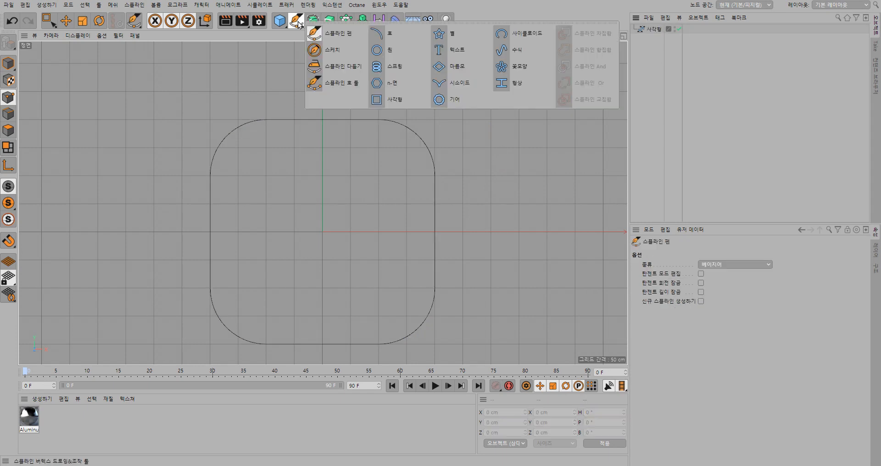
{"action": "left_click", "coordinate": [390, 96]}
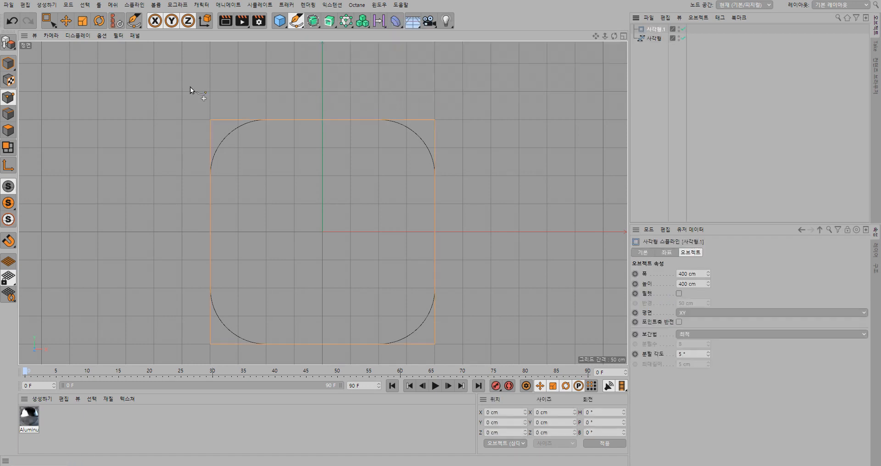
{"action": "left_click", "coordinate": [10, 44]}
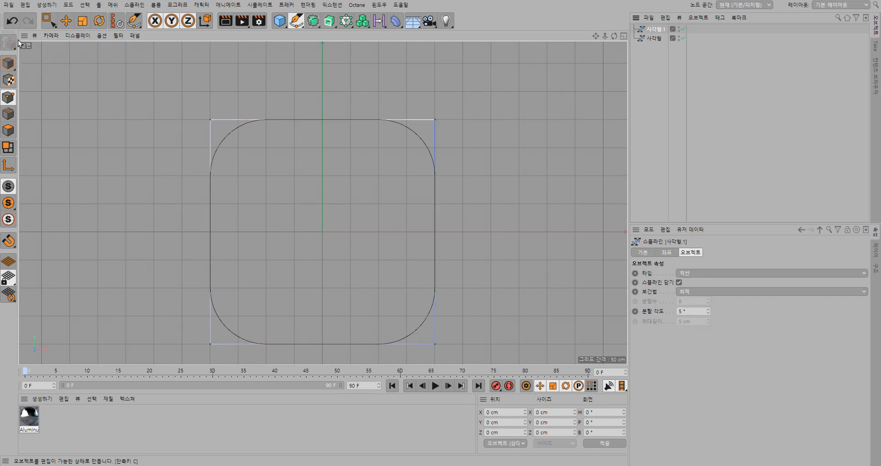
- Scale the second rectangle in model mode into a narrow upright shape about 47 cm wide and 152 cm high
{"action": "left_click", "coordinate": [83, 23]}
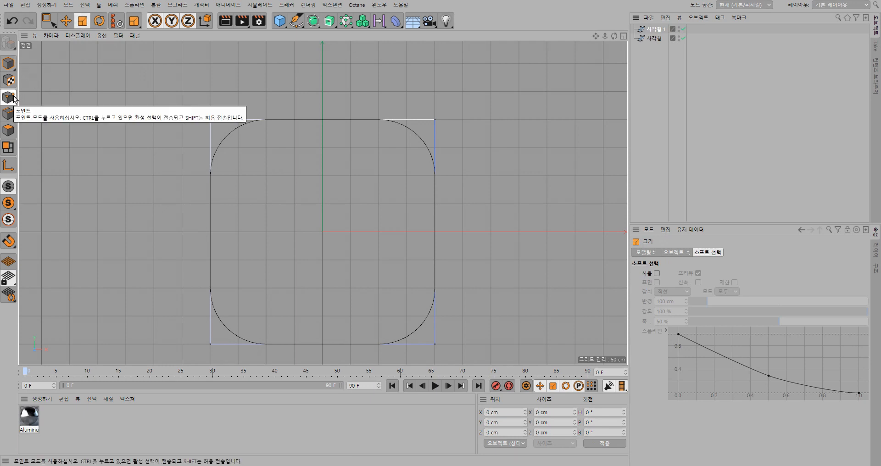
{"action": "left_click", "coordinate": [10, 66]}
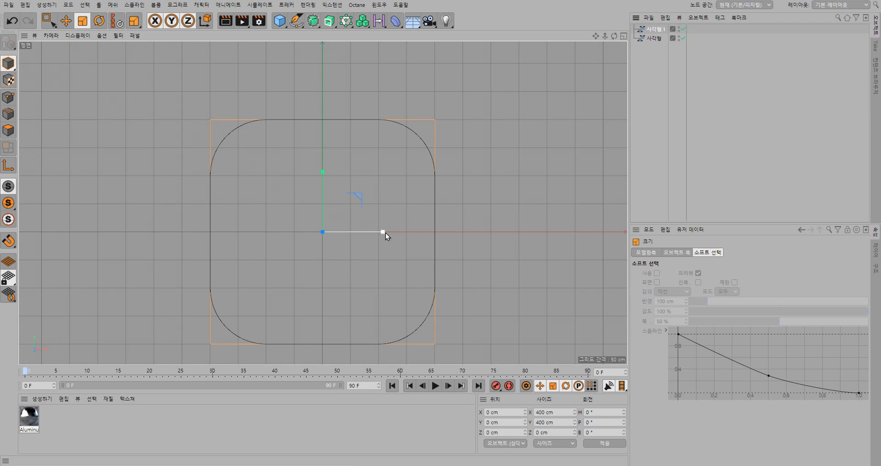
{"action": "left_click_drag", "start_coordinate": [384, 230], "coordinate": [333, 233]}
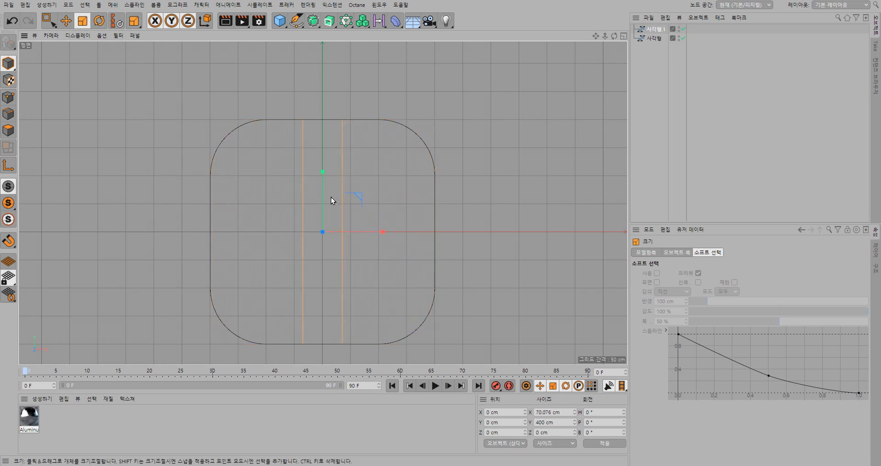
{"action": "left_click_drag", "start_coordinate": [323, 171], "coordinate": [321, 205]}
{"action": "left_click_drag", "start_coordinate": [383, 232], "coordinate": [366, 232]}
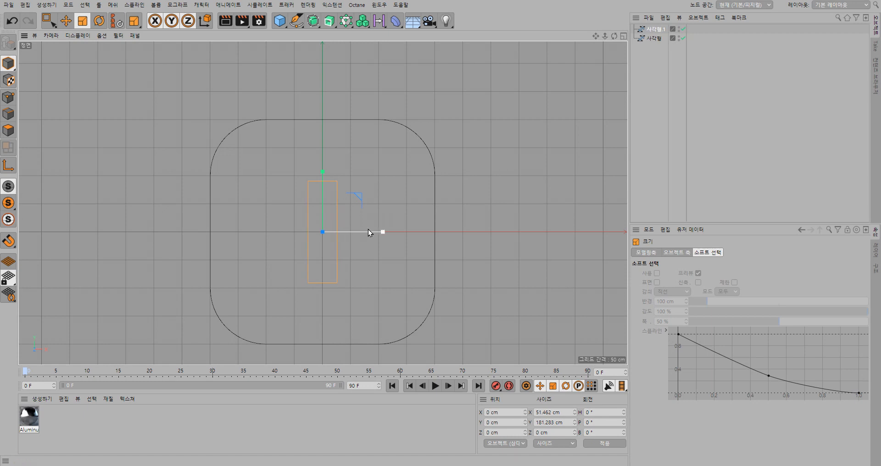
{"action": "left_click_drag", "start_coordinate": [380, 232], "coordinate": [366, 232]}
{"action": "left_click_drag", "start_coordinate": [323, 172], "coordinate": [326, 182]}
{"action": "left_click_drag", "start_coordinate": [384, 232], "coordinate": [393, 233]}
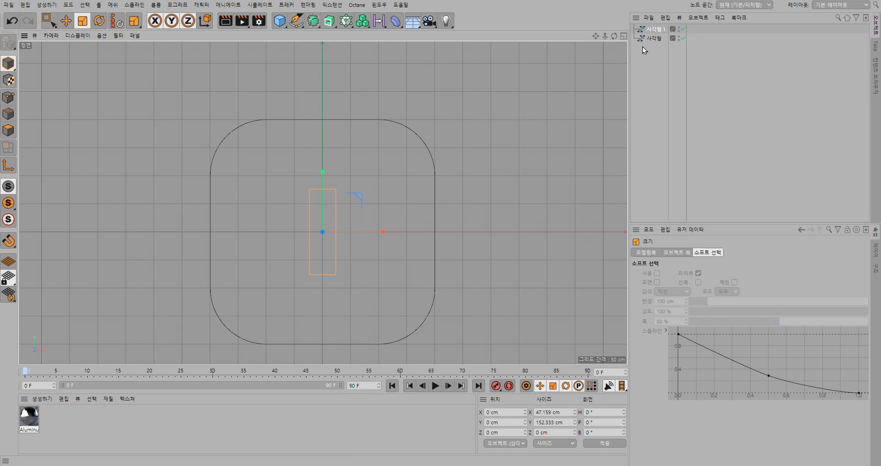
- Set the narrow rectangle's size to 50 cm in X and 150 cm in Y
{"action": "left_click", "coordinate": [653, 30]}
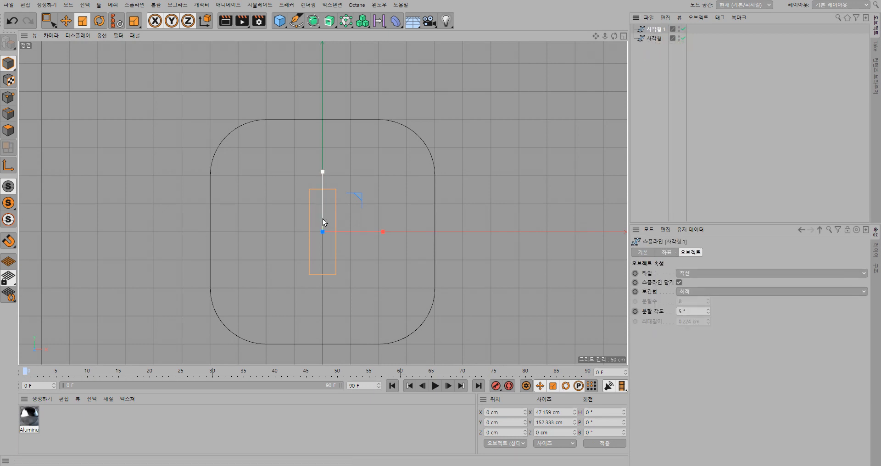
{"action": "left_click", "coordinate": [548, 412]}
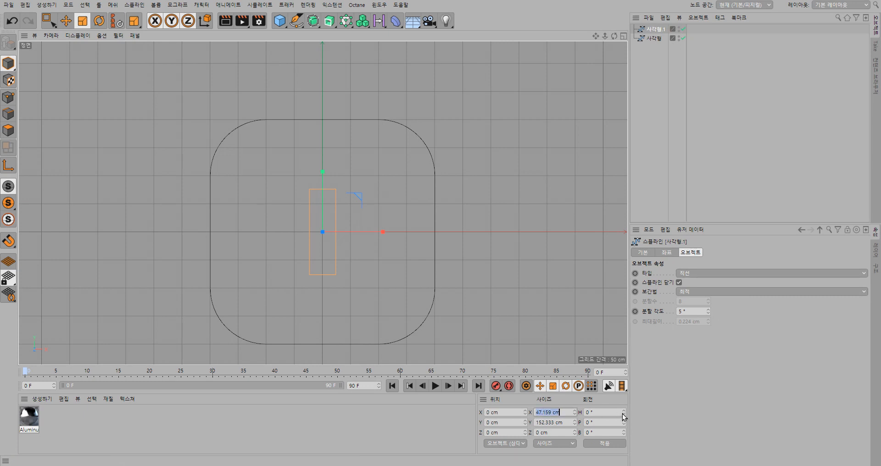
{"action": "type", "text": "50"}
{"action": "left_click", "coordinate": [552, 423]}
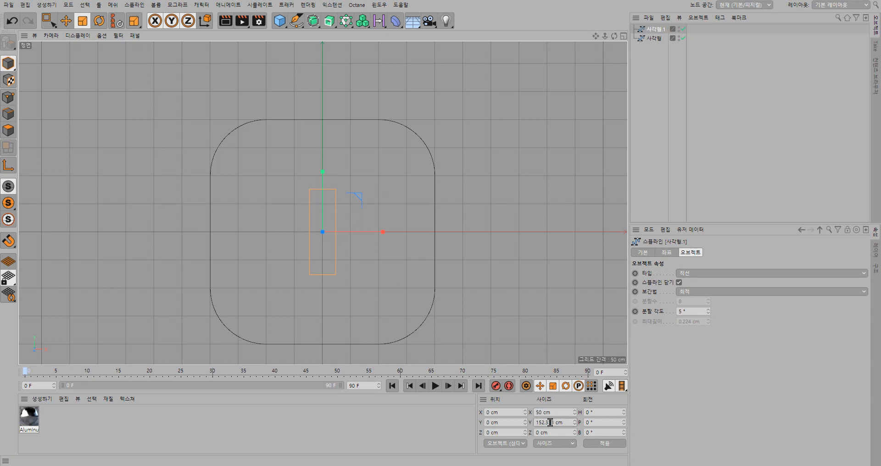
{"action": "type", "text": "150"}
{"action": "key", "text": "Return"}
{"action": "left_click", "coordinate": [668, 253]}
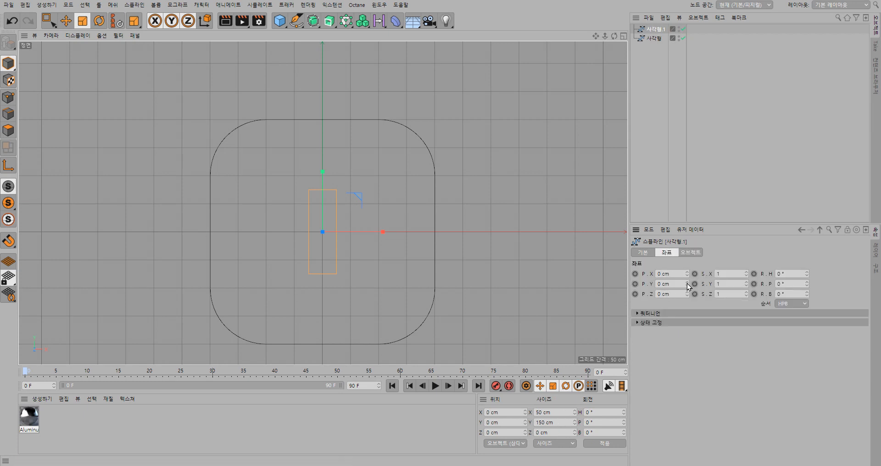
{"action": "left_click", "coordinate": [690, 253]}
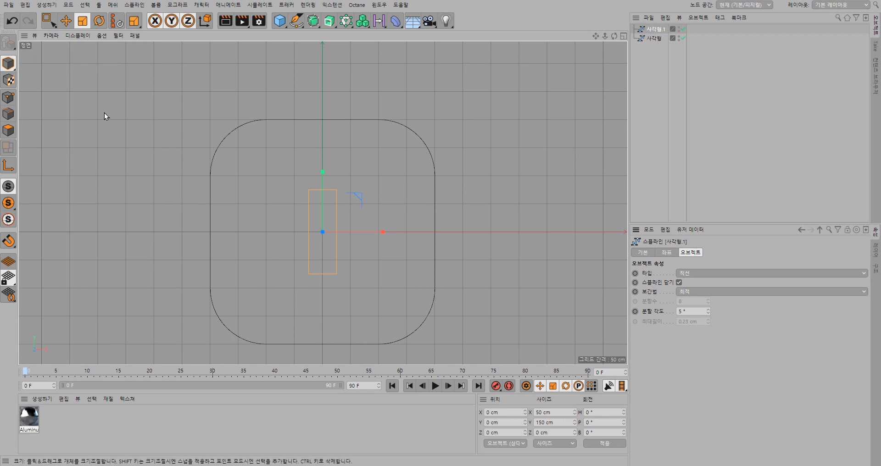
- Select the two upper corner points of the narrow rectangle in point mode with Rectangle Selection
{"action": "left_click", "coordinate": [6, 98]}
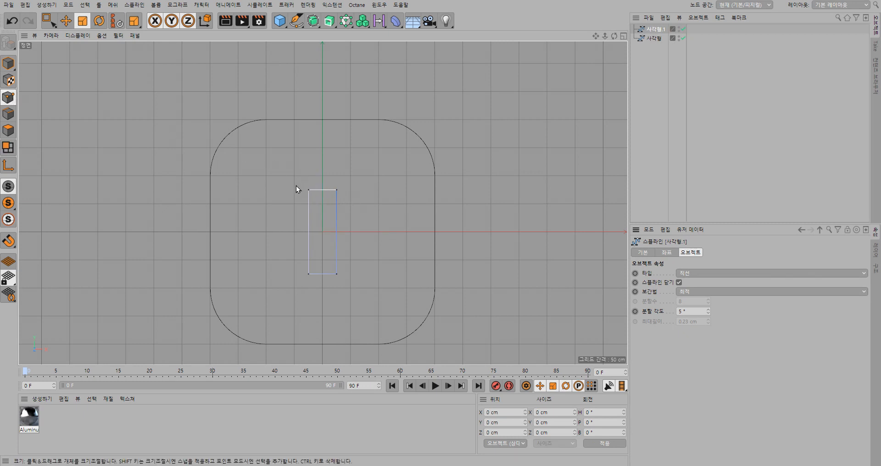
{"action": "key", "text": "0"}
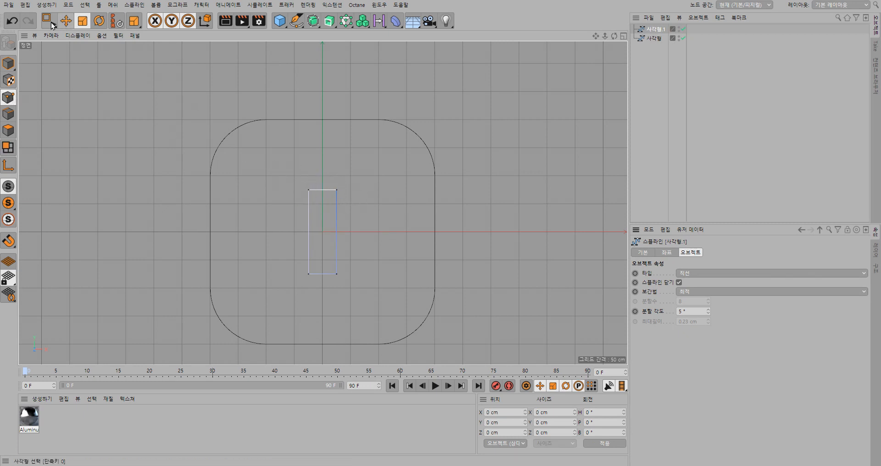
{"action": "left_click_drag", "start_coordinate": [298, 179], "coordinate": [367, 202]}
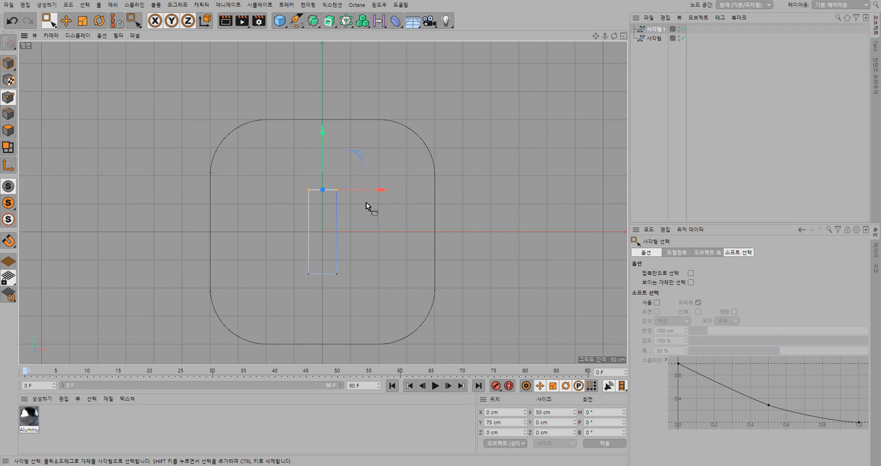
- Chamfer the two selected corners with a 67 cm radius to make the bar's upper end semicircular, then deselect the spline
{"action": "right_click", "coordinate": [454, 131]}
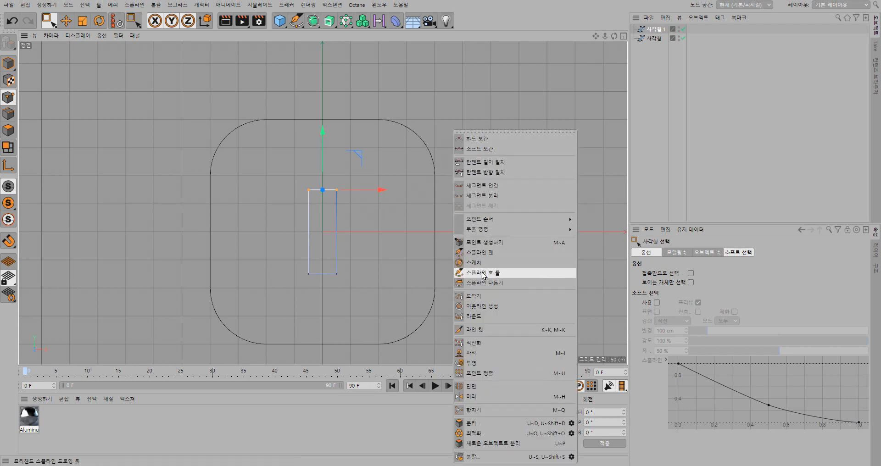
{"action": "left_click", "coordinate": [479, 296]}
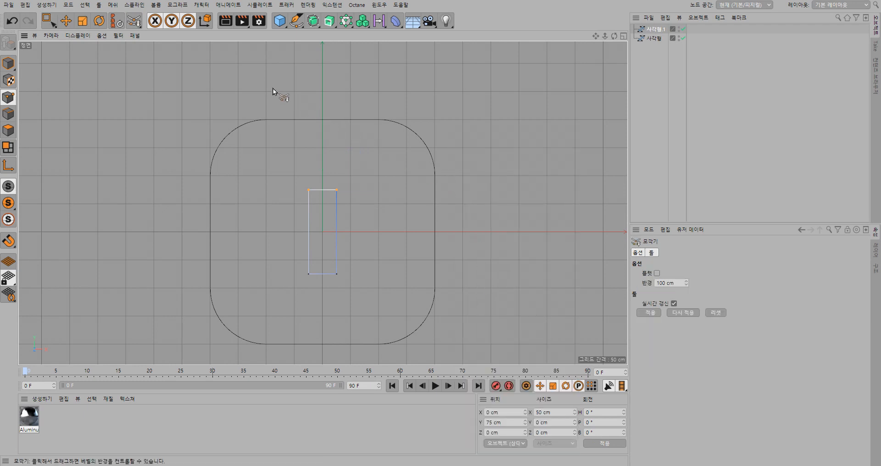
{"action": "left_click_drag", "start_coordinate": [348, 123], "coordinate": [352, 123]}
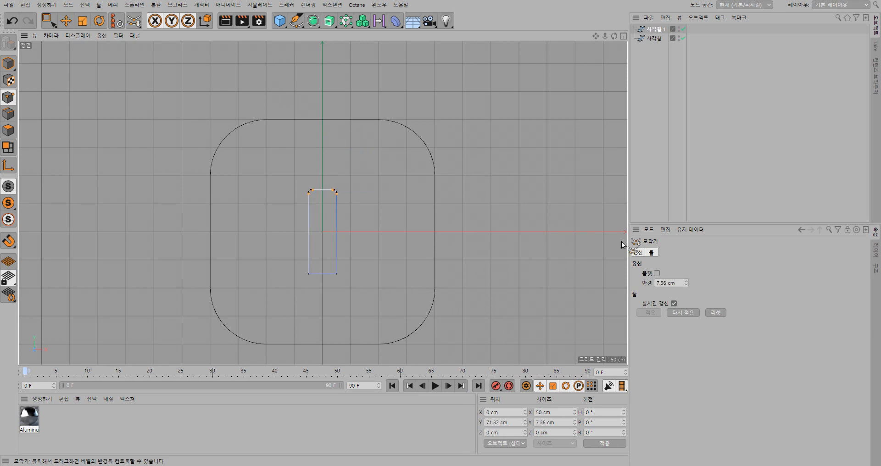
{"action": "left_click_drag", "start_coordinate": [687, 282], "coordinate": [687, 234]}
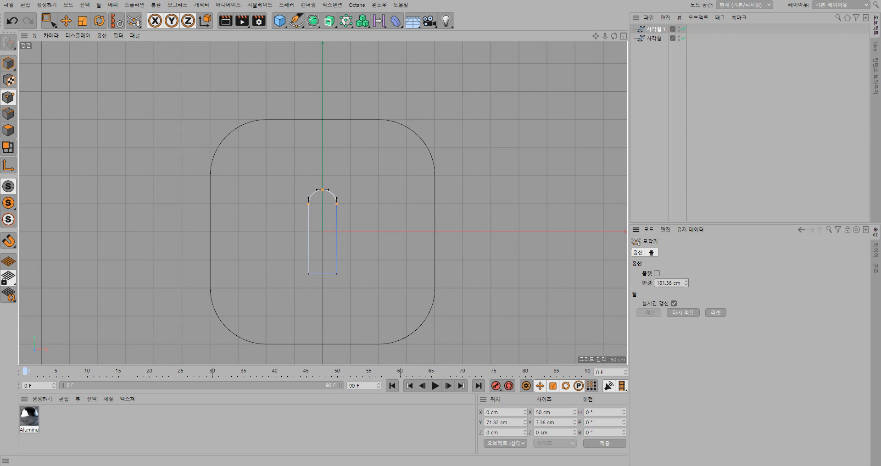
{"action": "left_click_drag", "start_coordinate": [687, 202], "coordinate": [687, 256]}
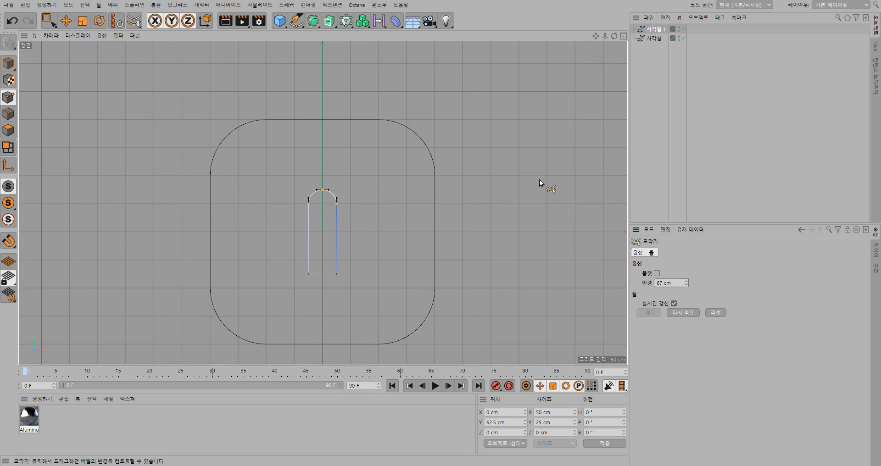
{"action": "left_click", "coordinate": [661, 102]}
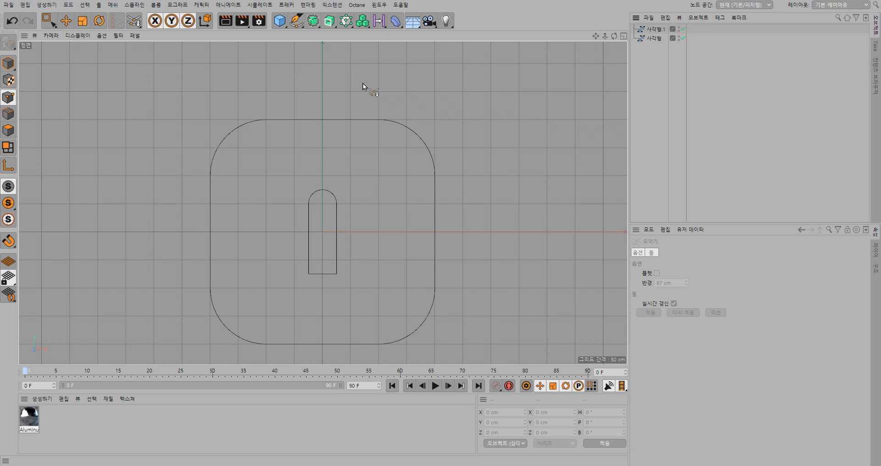
- Add a third rectangle spline, make it editable and switch to model mode
{"action": "left_click", "coordinate": [293, 24]}
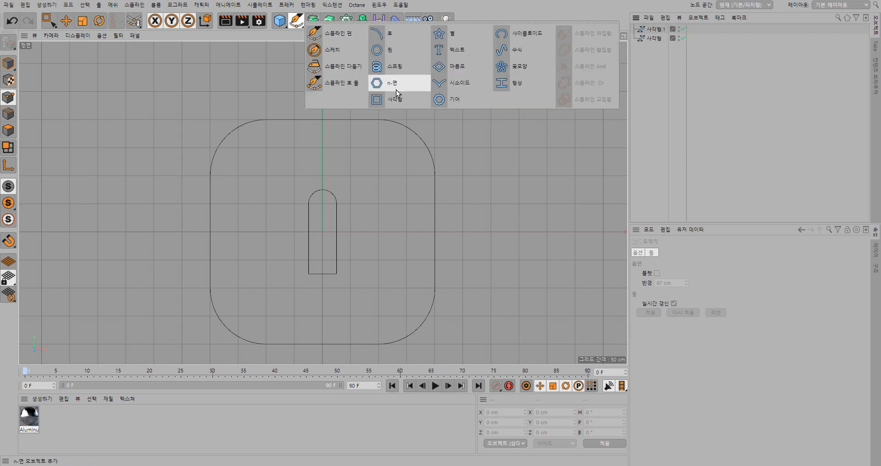
{"action": "left_click", "coordinate": [398, 99]}
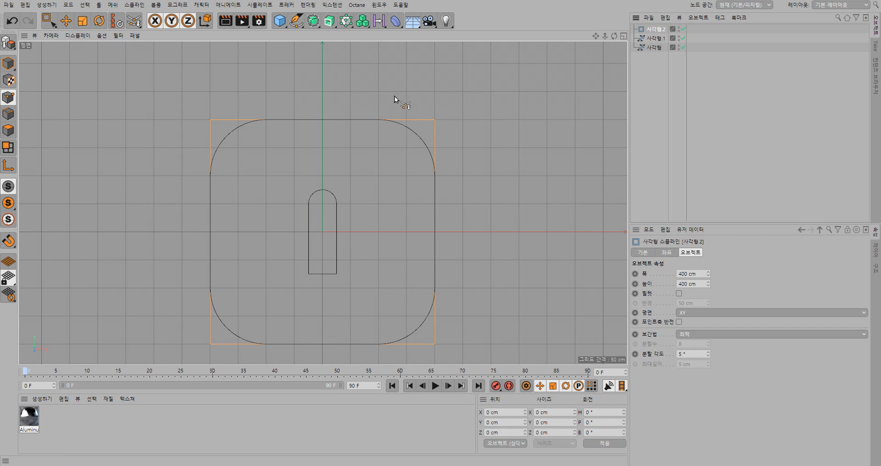
{"action": "left_click", "coordinate": [6, 45]}
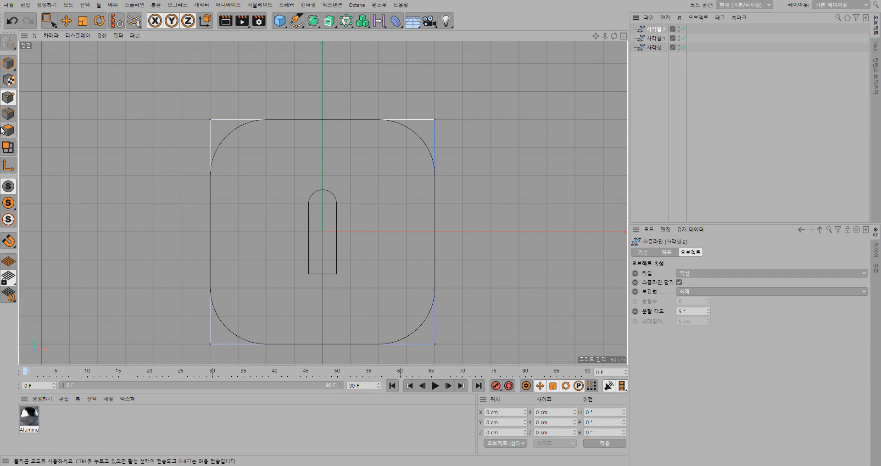
{"action": "left_click", "coordinate": [8, 65]}
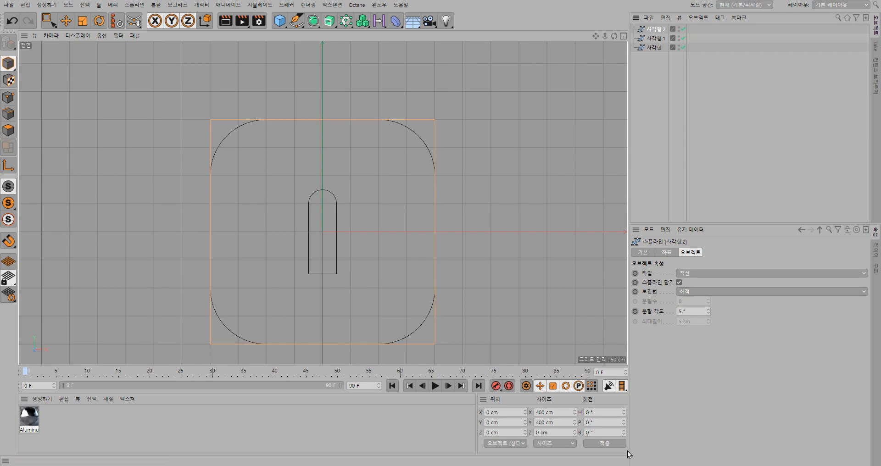
- Set the third rectangle's size to 35 cm in X and 150 cm in Y
{"action": "double_click", "coordinate": [540, 412]}
{"action": "type", "text": "35"}
{"action": "key", "text": "Tab"}
{"action": "type", "text": "150"}
{"action": "key", "text": "Return"}
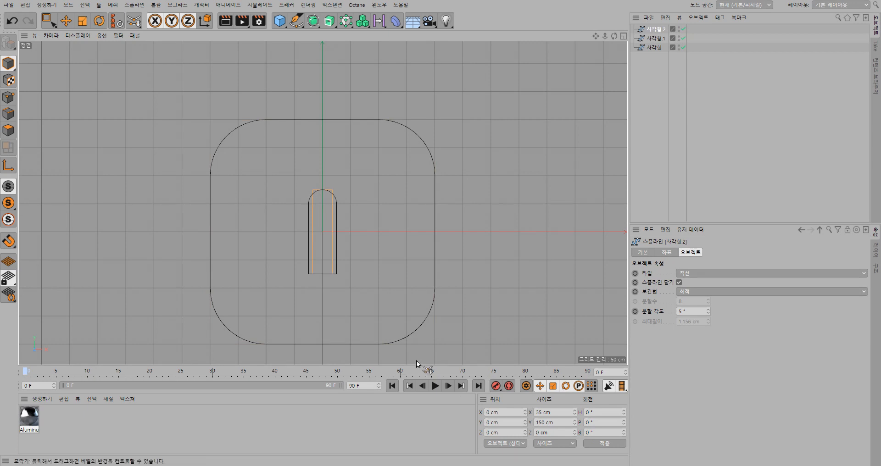
- Move the 35 cm rectangle to about X 7.4 cm, Y -114.4 cm, overlapping the rounded bar's lower end with right edges aligned
{"action": "left_click", "coordinate": [67, 21]}
{"action": "left_click_drag", "start_coordinate": [324, 173], "coordinate": [328, 238]}
{"action": "left_click_drag", "start_coordinate": [379, 297], "coordinate": [383, 296]}
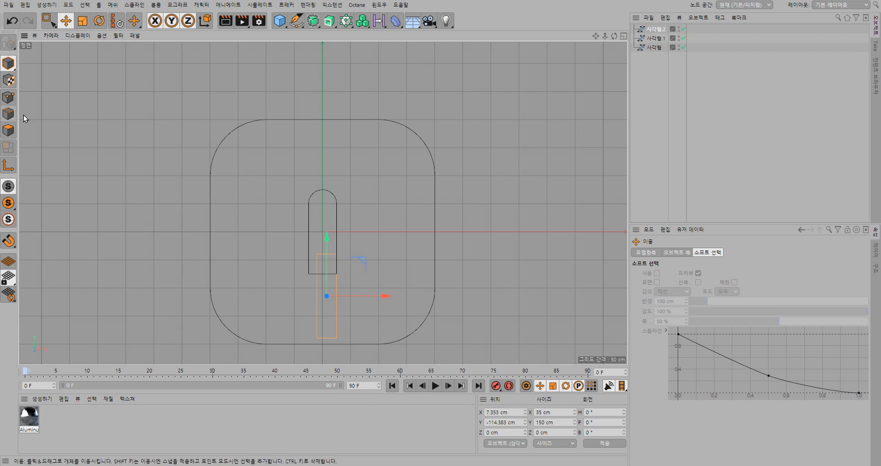
- Select the two lower corner points of the 35 cm rectangle in point mode with Rectangle Selection
{"action": "left_click", "coordinate": [9, 98]}
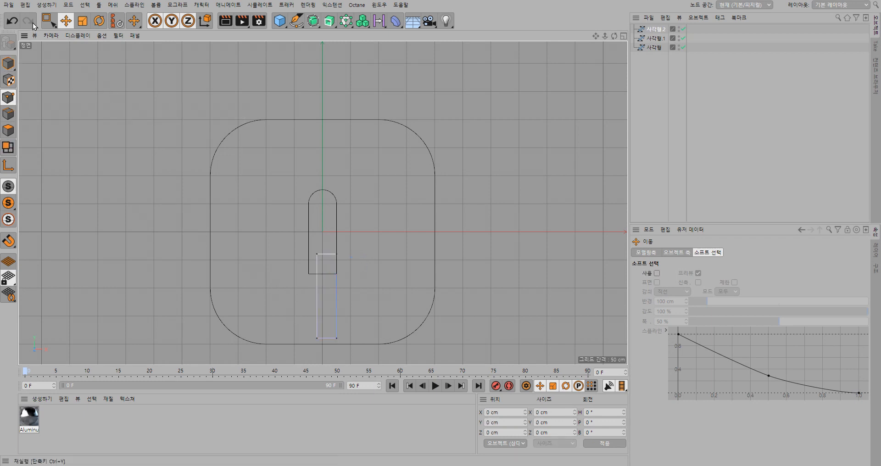
{"action": "left_click", "coordinate": [48, 20]}
{"action": "left_click_drag", "start_coordinate": [303, 324], "coordinate": [353, 346]}
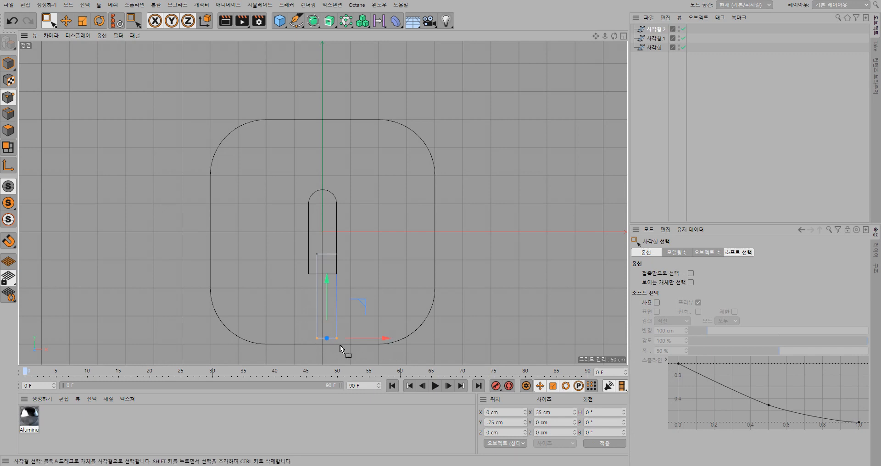
- Chamfer the two lower corners until that end is fully semicircular, then clear the point selection and deselect the spline
{"action": "right_click", "coordinate": [485, 148]}
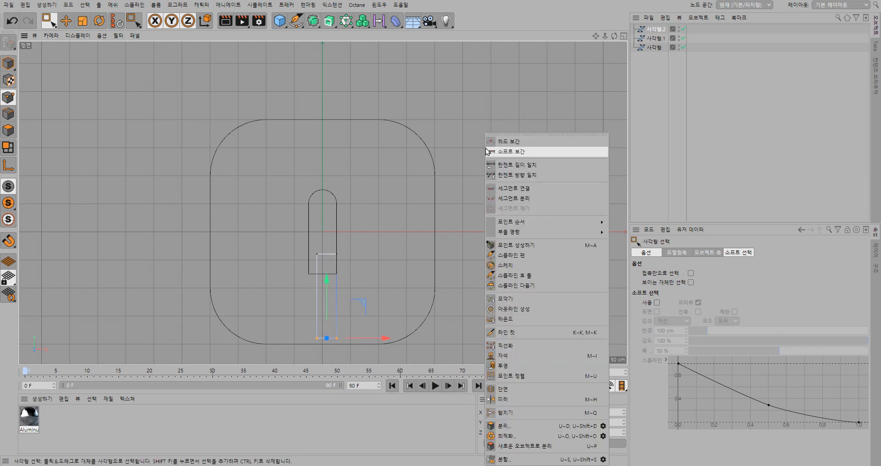
{"action": "left_click", "coordinate": [528, 303]}
{"action": "left_click_drag", "start_coordinate": [297, 78], "coordinate": [288, 85]}
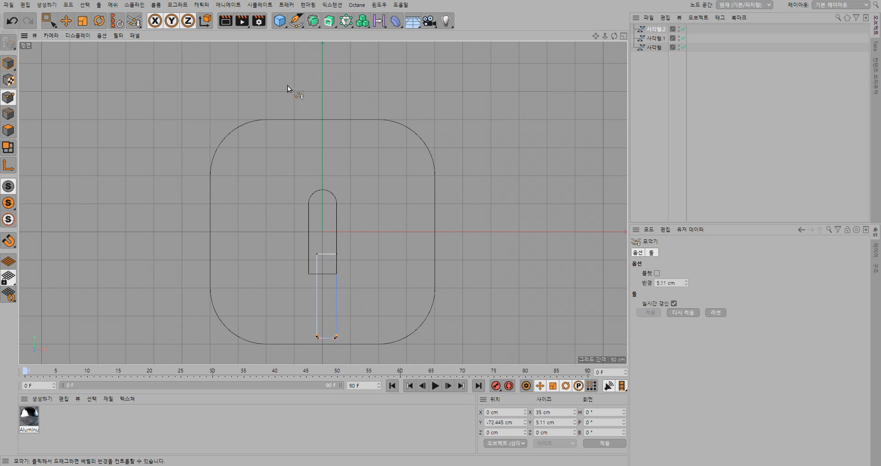
{"action": "left_click_drag", "start_coordinate": [687, 283], "coordinate": [686, 266]}
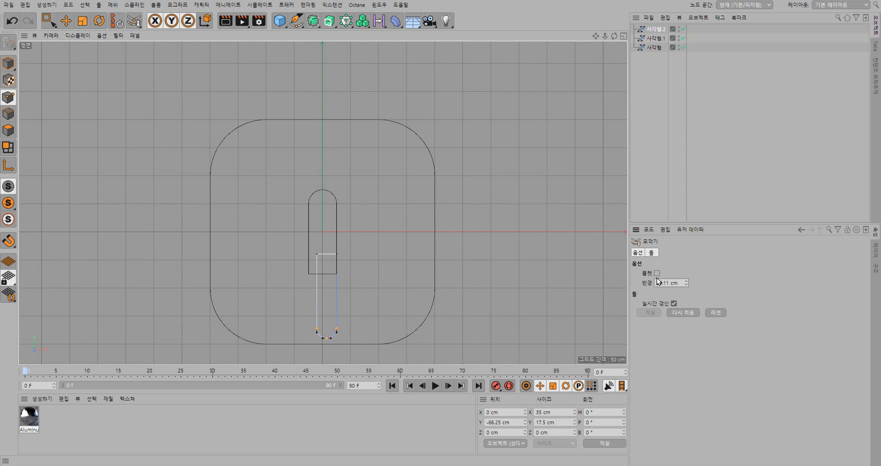
{"action": "left_click", "coordinate": [49, 21]}
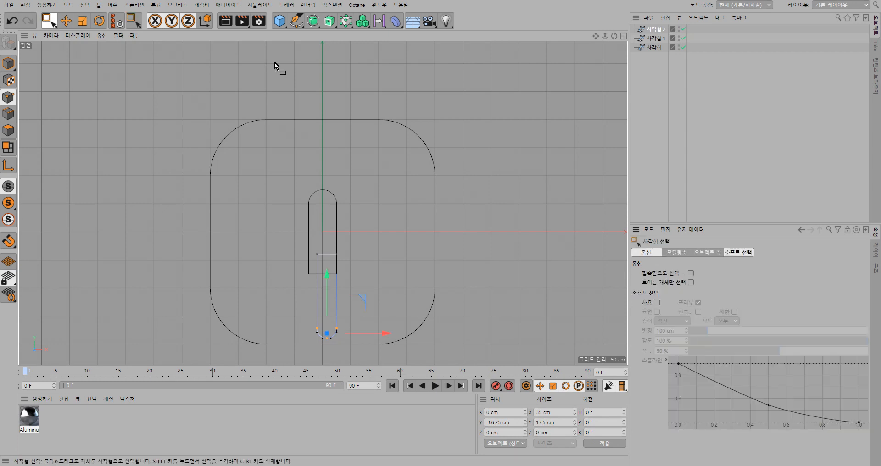
{"action": "left_click_drag", "start_coordinate": [502, 182], "coordinate": [528, 204]}
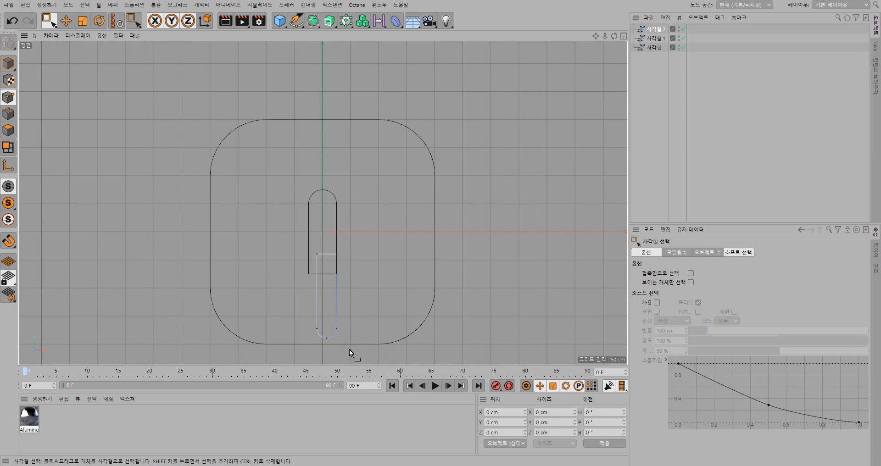
{"action": "left_click", "coordinate": [658, 134]}
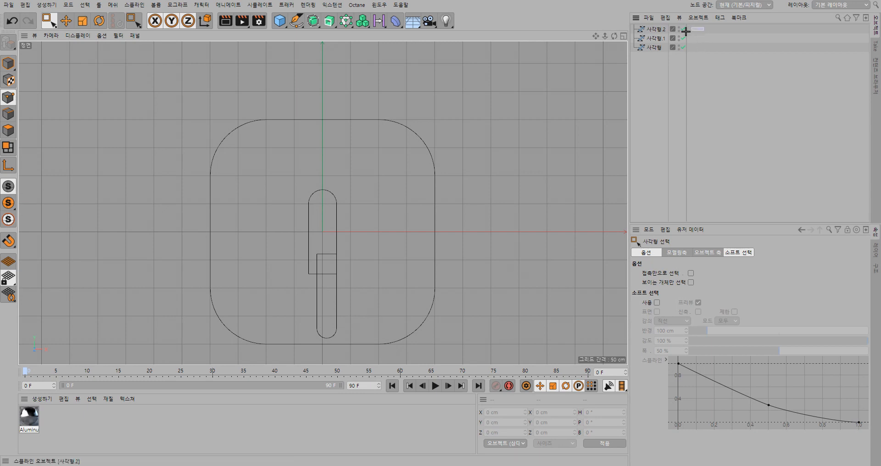
- Select both narrow bar splines and merge them into one knife outline with Spline Union
{"action": "left_click_drag", "start_coordinate": [686, 31], "coordinate": [675, 41]}
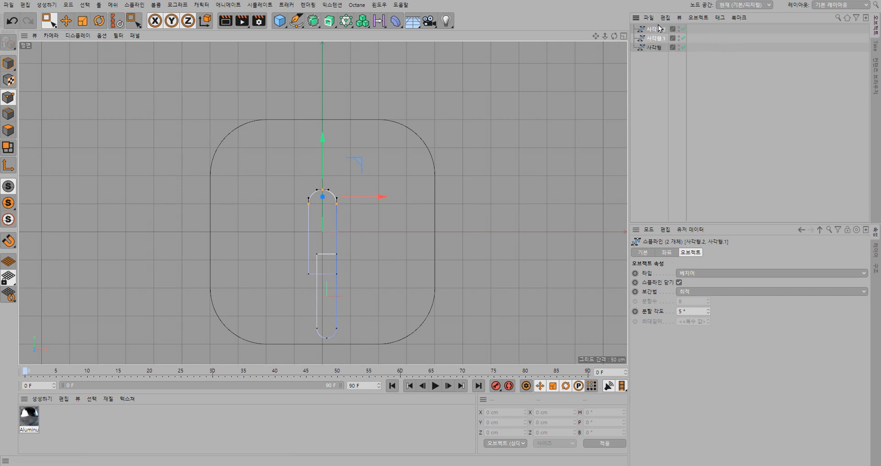
{"action": "left_click_drag", "start_coordinate": [705, 26], "coordinate": [653, 39]}
{"action": "left_click", "coordinate": [299, 26]}
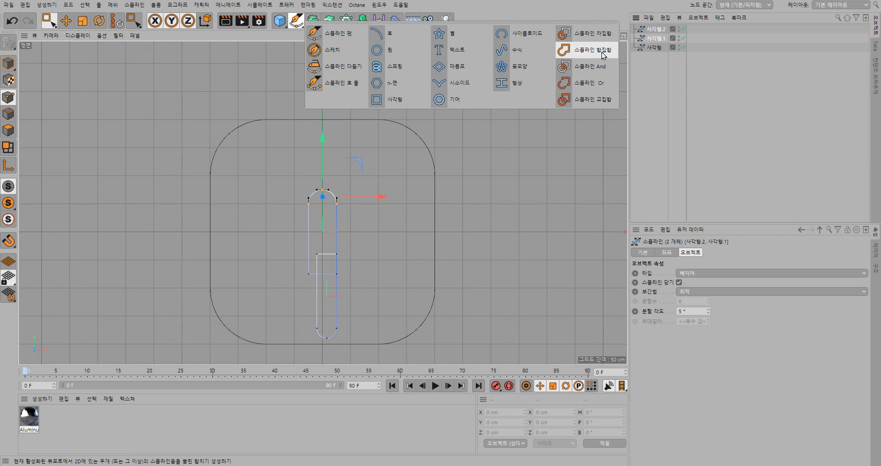
{"action": "left_click", "coordinate": [603, 54]}
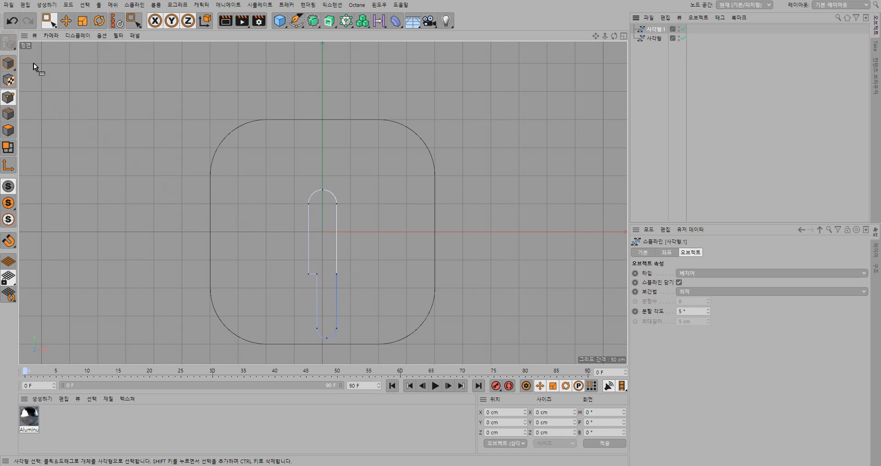
- Move the merged knife spline in model mode to the upper-right part of the rounded square and deselect it
{"action": "left_click", "coordinate": [7, 64]}
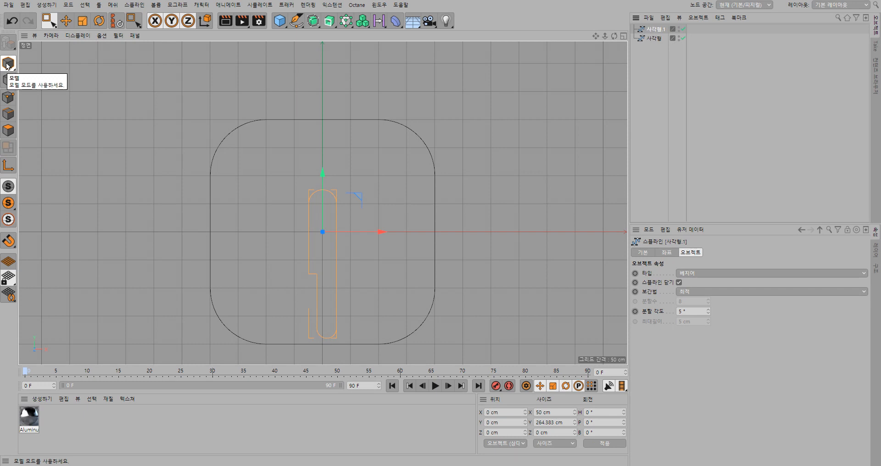
{"action": "left_click_drag", "start_coordinate": [343, 192], "coordinate": [405, 168]}
{"action": "left_click", "coordinate": [519, 191]}
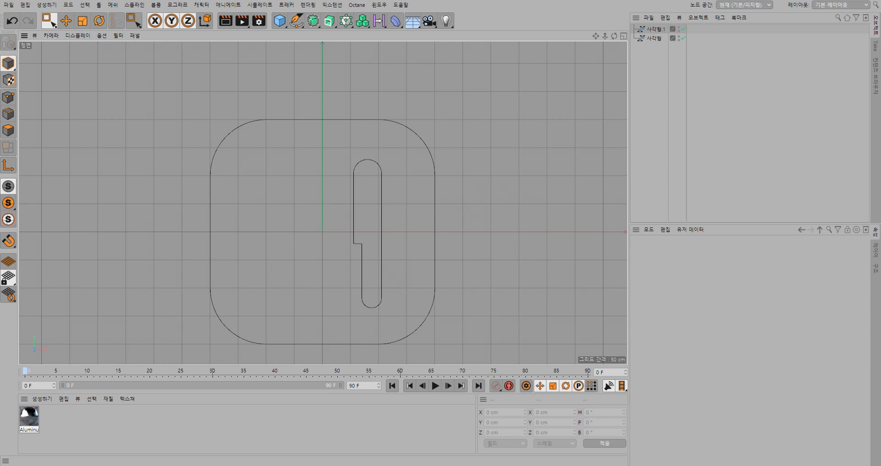
- Check the restaurant pictogram in the browser again and add another rectangle spline in Cinema 4D
{"action": "key", "text": "alt+Tab"}
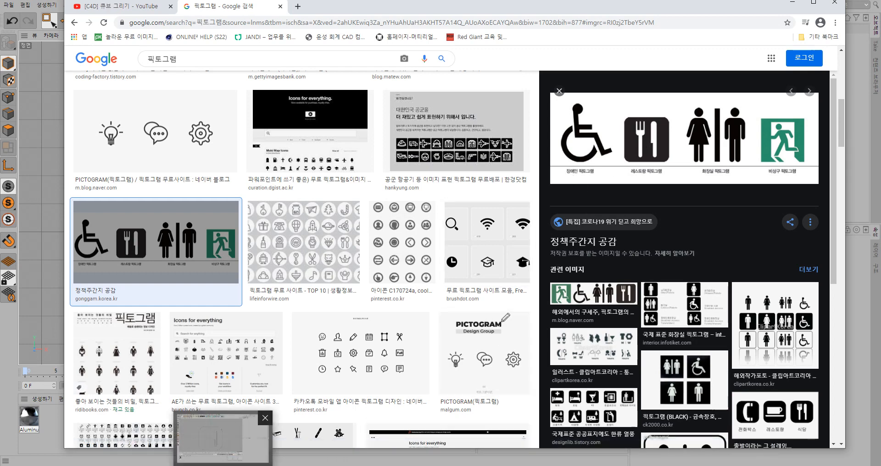
{"action": "left_click", "coordinate": [223, 465]}
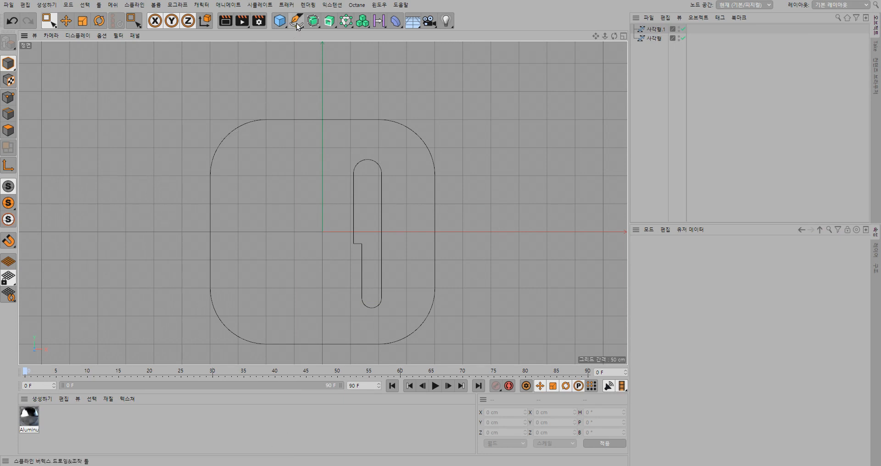
{"action": "left_click_drag", "start_coordinate": [296, 20], "coordinate": [391, 93]}
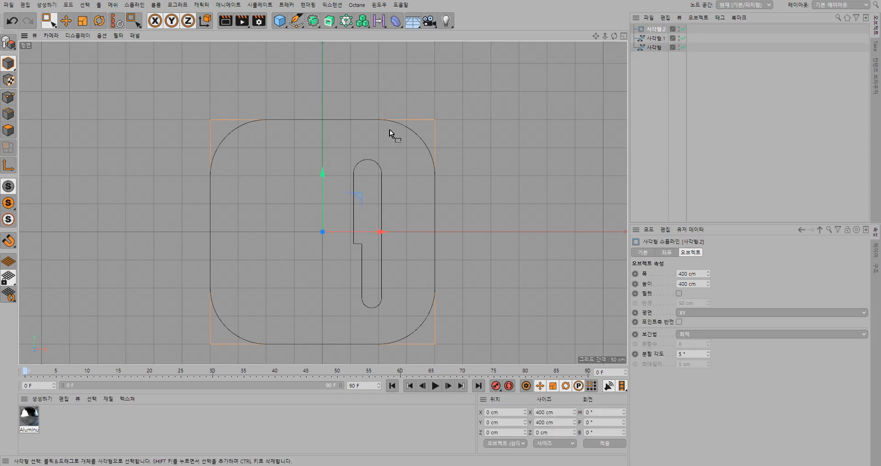
- Scale the new rectangle spline uniformly down to about 97.5 cm square and deselect it
{"action": "key", "text": "t"}
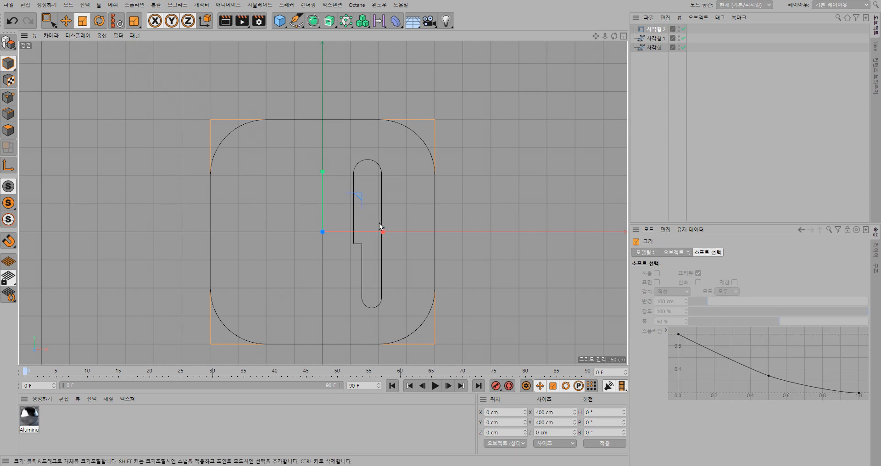
{"action": "left_click_drag", "start_coordinate": [384, 230], "coordinate": [338, 232]}
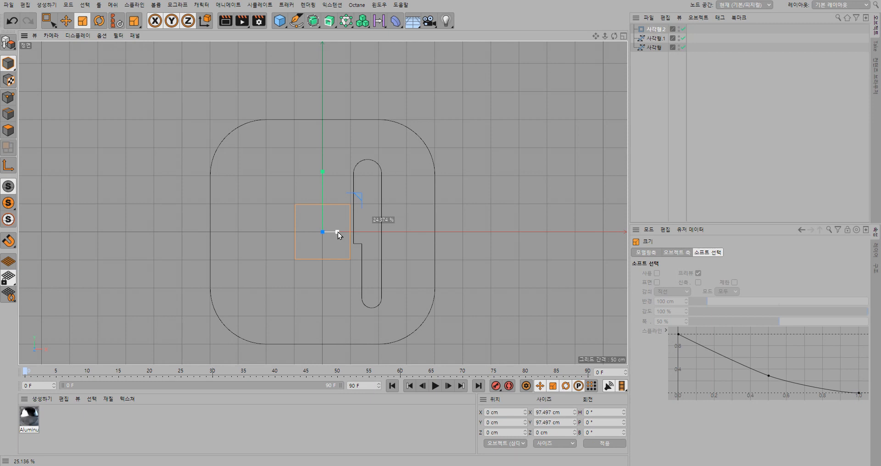
{"action": "left_click_drag", "start_coordinate": [337, 232], "coordinate": [338, 232]}
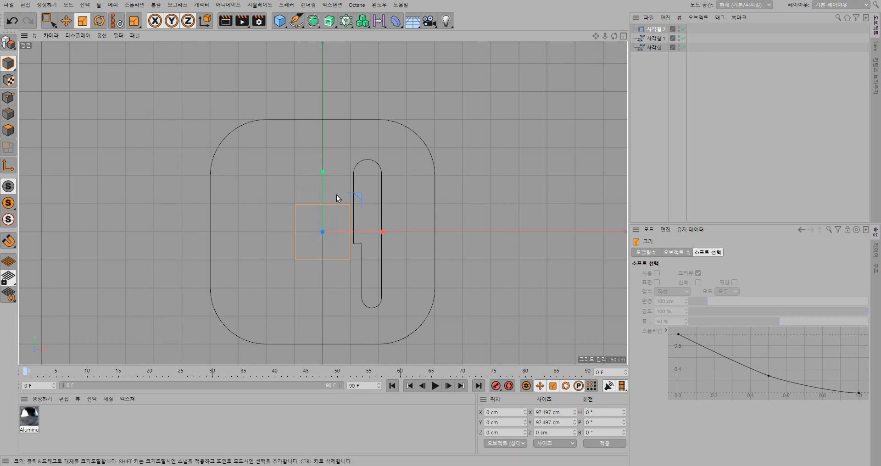
{"action": "left_click", "coordinate": [648, 102]}
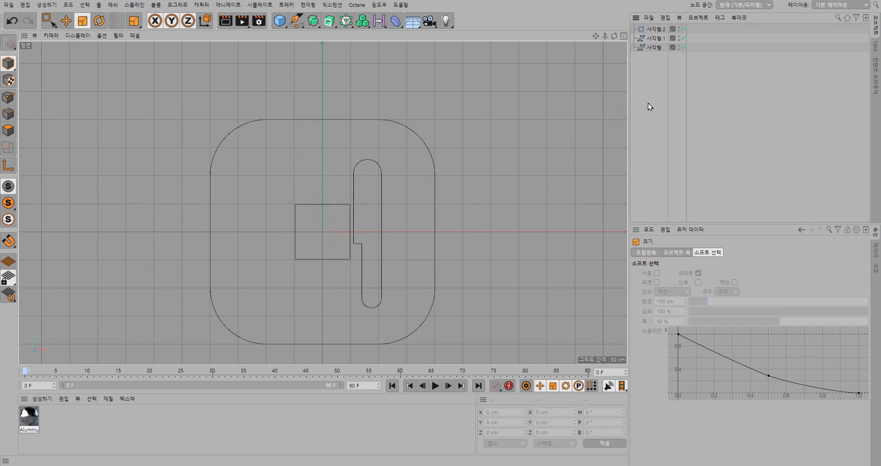
- Duplicate the small square spline, make the copy editable and scale it along X to about 17 cm wide
{"action": "left_click", "coordinate": [656, 29]}
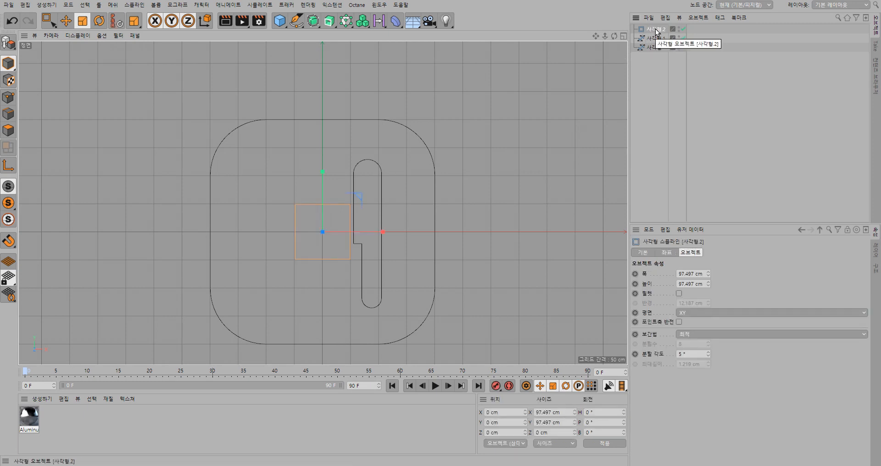
{"action": "right_click", "coordinate": [657, 32]}
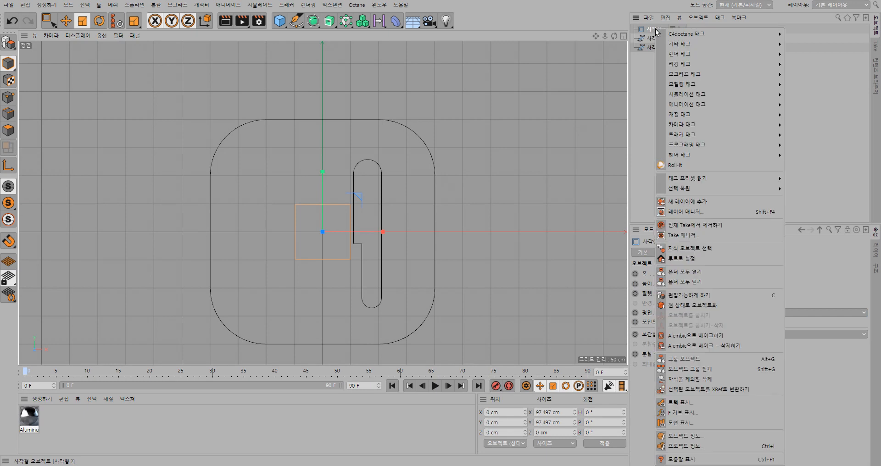
{"action": "left_click", "coordinate": [652, 29]}
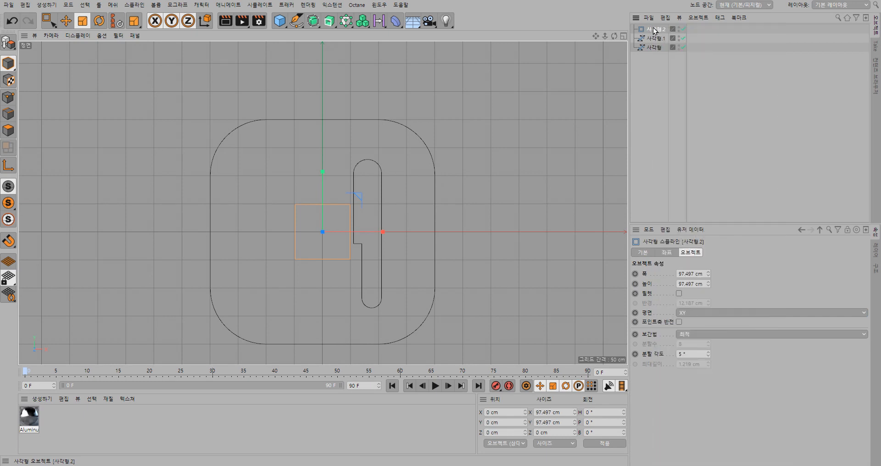
{"action": "mouse_move", "coordinate": [654, 28]}
{"action": "left_mouse_down"}
{"action": "mouse_move", "coordinate": [657, 56]}
{"action": "mouse_move", "coordinate": [659, 31]}
{"action": "left_mouse_up"}
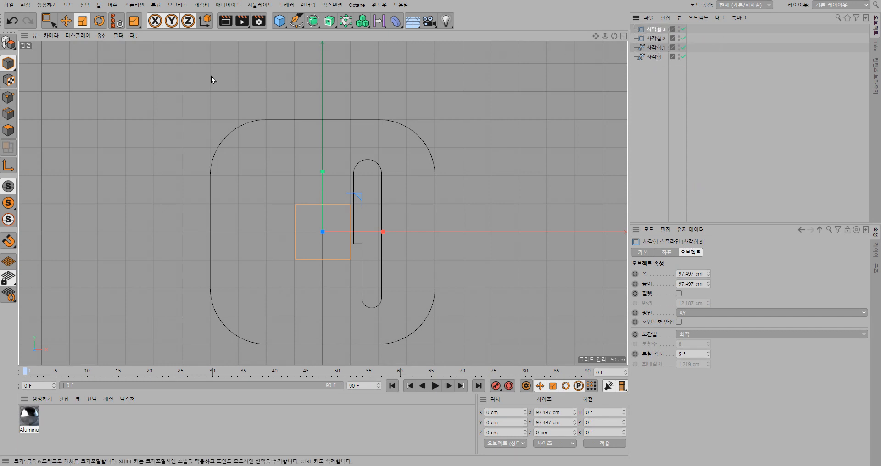
{"action": "left_click", "coordinate": [8, 43]}
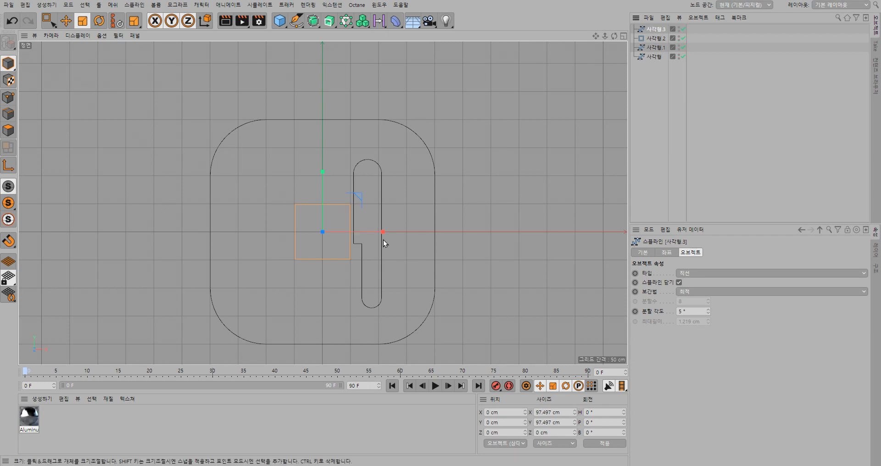
{"action": "left_click_drag", "start_coordinate": [383, 230], "coordinate": [334, 233]}
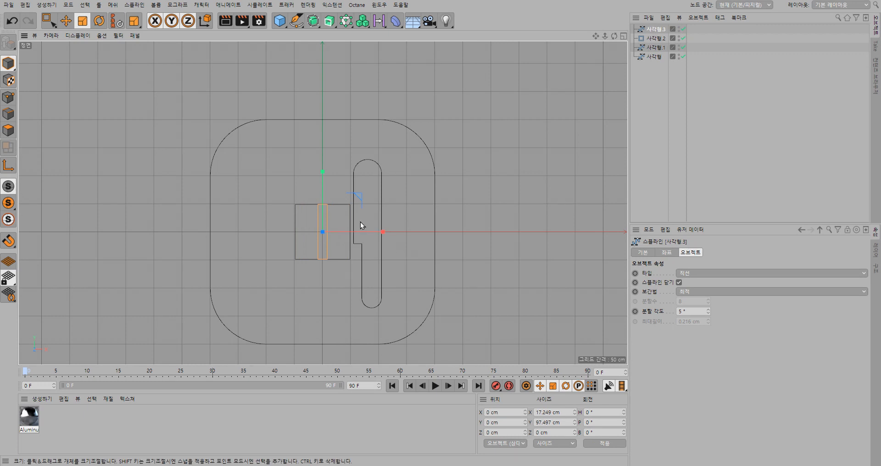
- Move the narrow bar to about X -20.4 cm, Y 29.4 cm and place a copy of it at about X 20.4 cm
{"action": "key", "text": "e"}
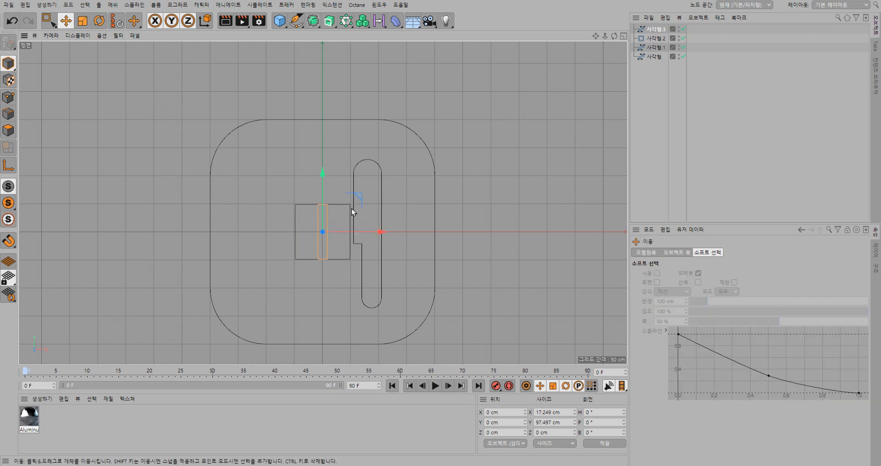
{"action": "left_click_drag", "start_coordinate": [352, 209], "coordinate": [350, 178]}
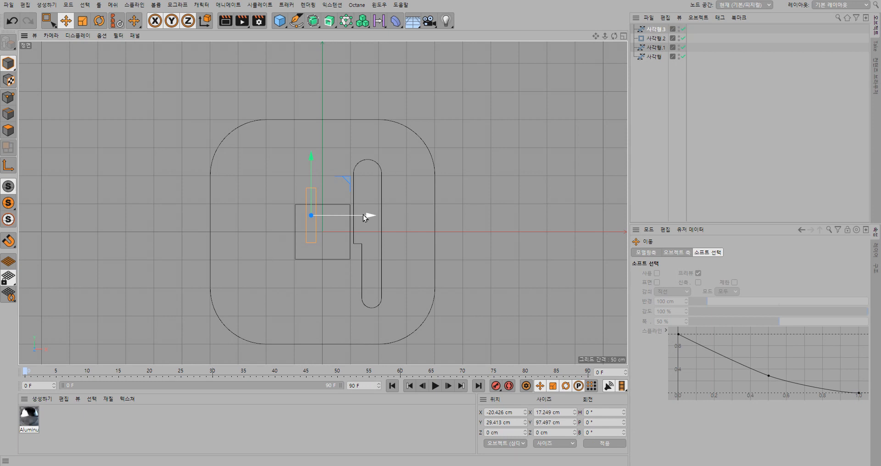
{"action": "left_click_drag", "start_coordinate": [363, 214], "coordinate": [387, 216]}
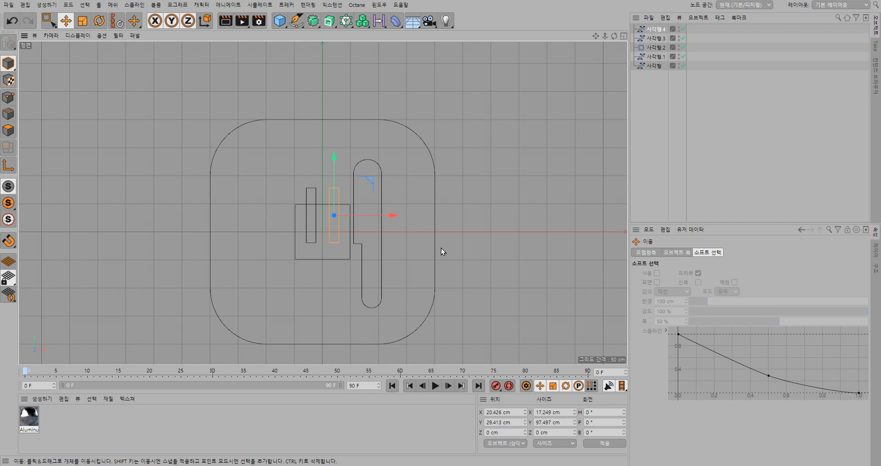
- Select both narrow bars together, shift them to about X -0.8 cm and clear the selection
{"action": "left_click", "coordinate": [656, 38]}
{"action": "left_click", "coordinate": [656, 47], "text": "ctrl"}
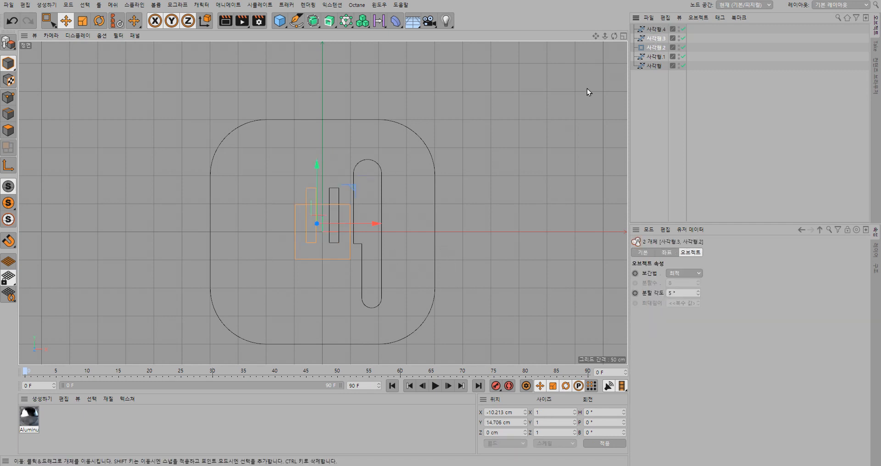
{"action": "left_click", "coordinate": [656, 29]}
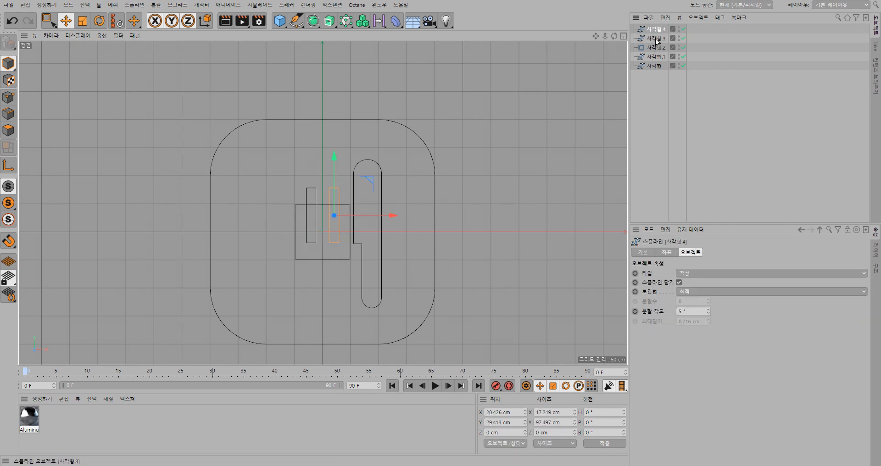
{"action": "left_click", "coordinate": [656, 38], "text": "ctrl"}
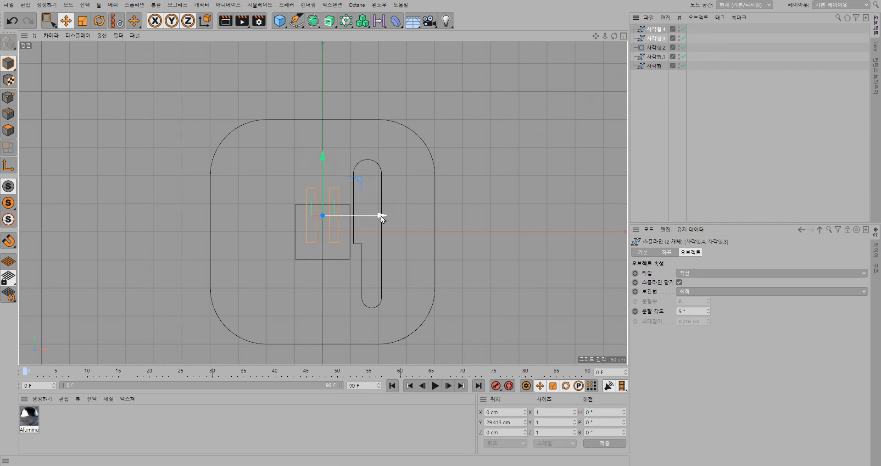
{"action": "left_click_drag", "start_coordinate": [381, 216], "coordinate": [381, 216]}
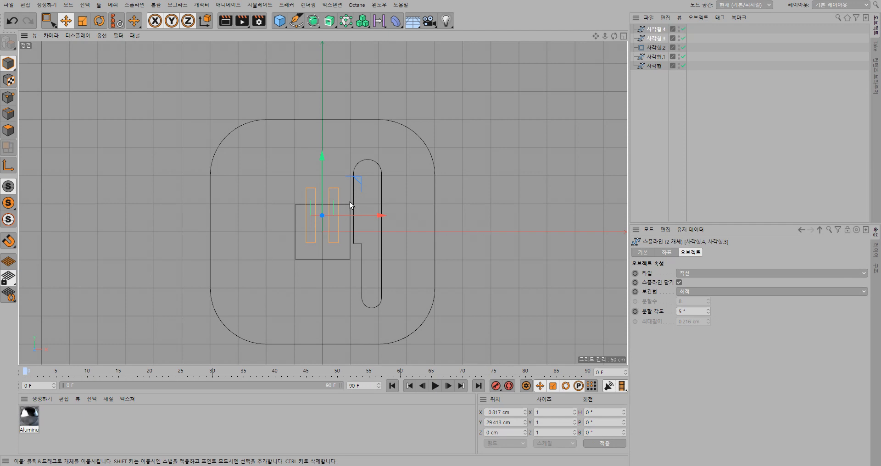
{"action": "left_click", "coordinate": [491, 203]}
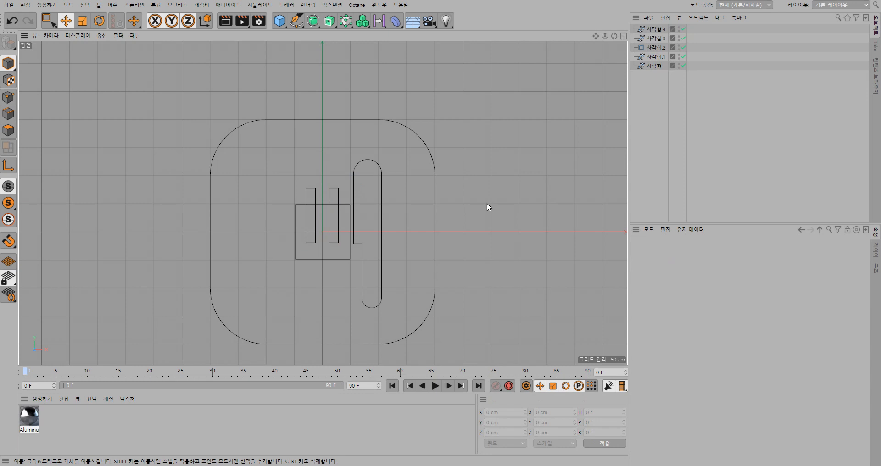
- Cut the left bar out of the small square with Spline Subtract to form the first fork gap, then deselect
{"action": "left_click", "coordinate": [315, 200]}
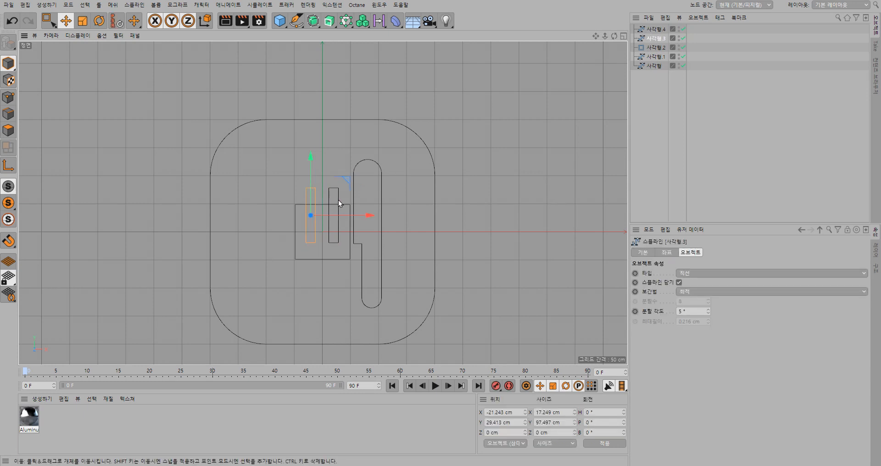
{"action": "left_click", "coordinate": [338, 199]}
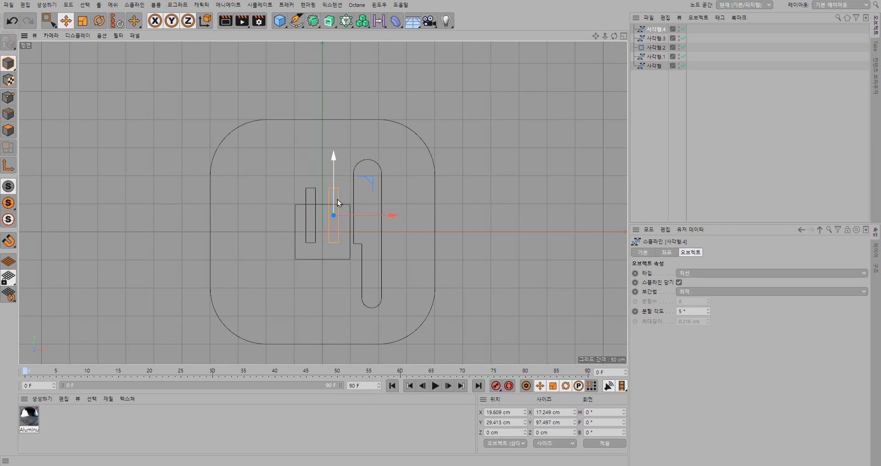
{"action": "left_click", "coordinate": [307, 200]}
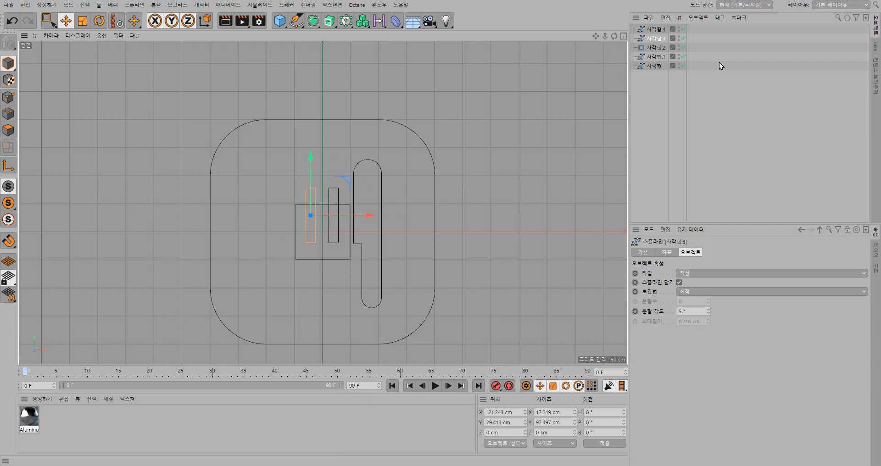
{"action": "left_click", "coordinate": [656, 47]}
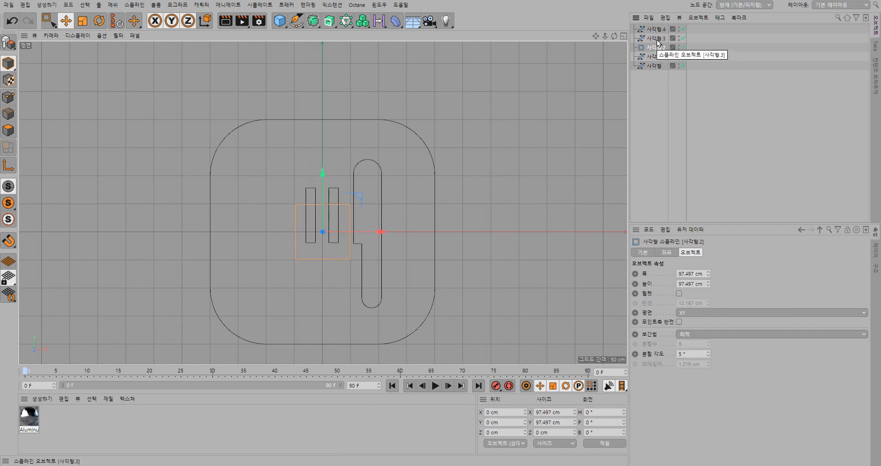
{"action": "left_click", "coordinate": [658, 39], "text": "ctrl"}
{"action": "left_click", "coordinate": [657, 40]}
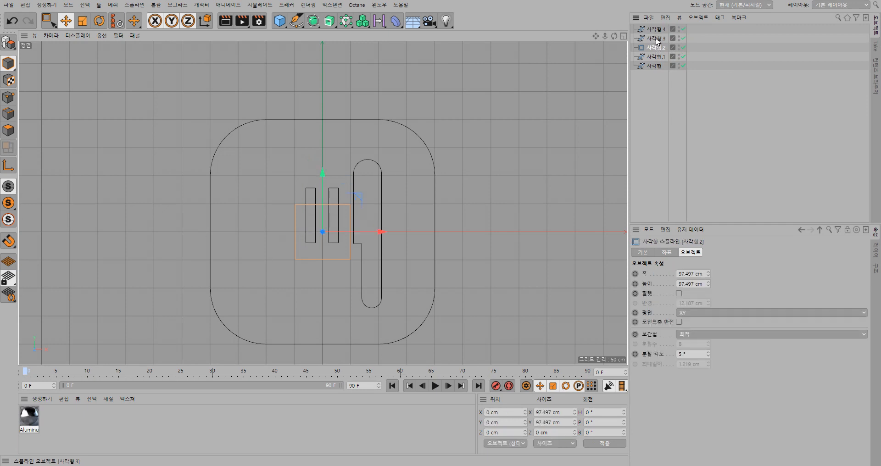
{"action": "left_click", "coordinate": [657, 47], "text": "ctrl"}
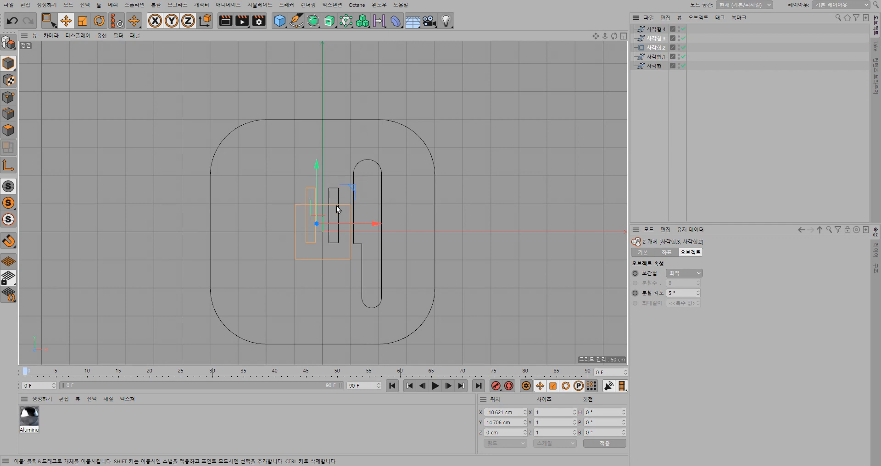
{"action": "left_click", "coordinate": [659, 39]}
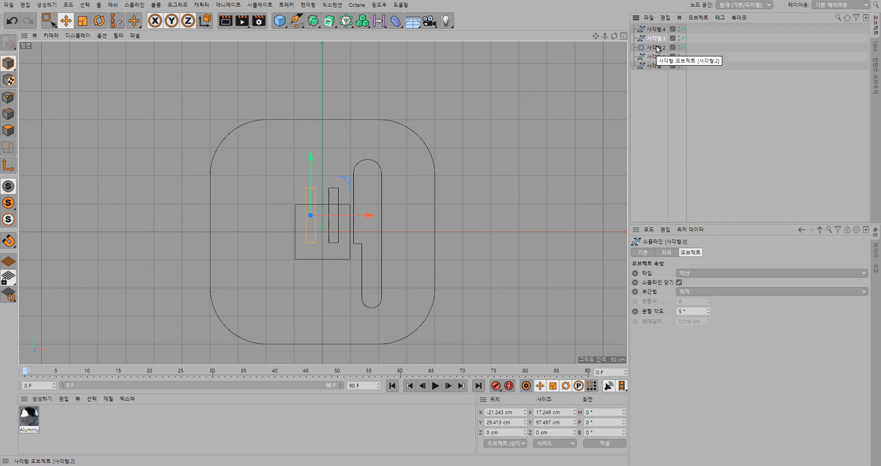
{"action": "left_click", "coordinate": [659, 48], "text": "ctrl"}
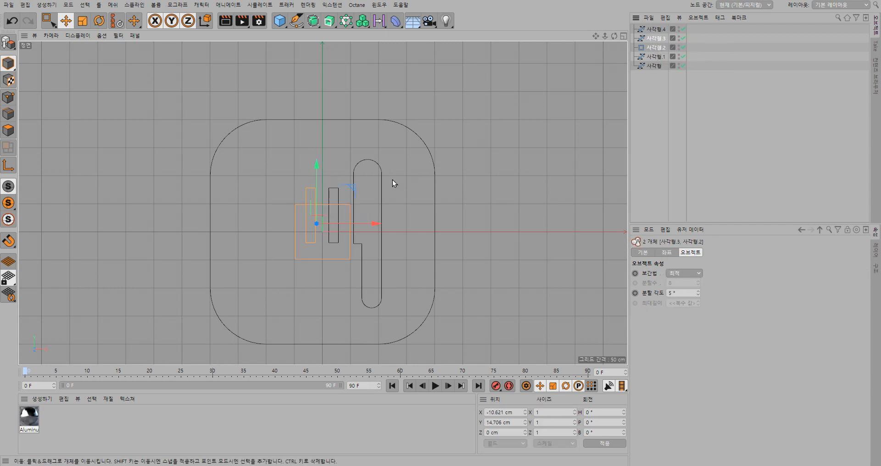
{"action": "left_click", "coordinate": [296, 21]}
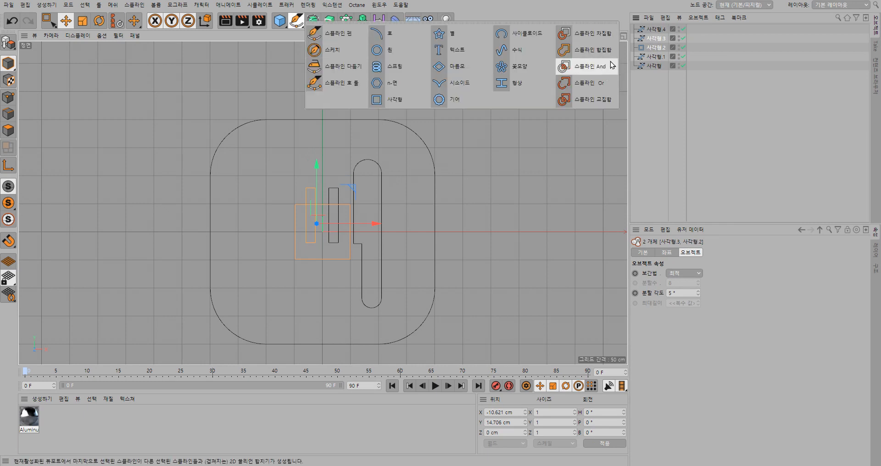
{"action": "left_click", "coordinate": [590, 35]}
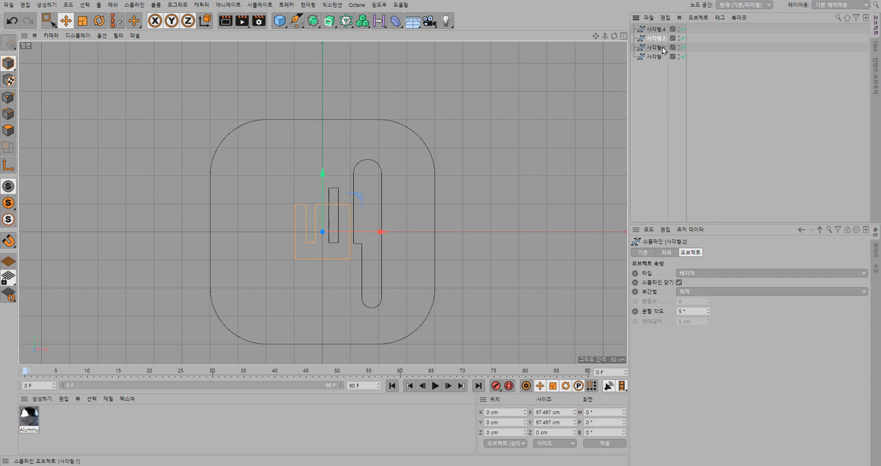
{"action": "left_click", "coordinate": [702, 68]}
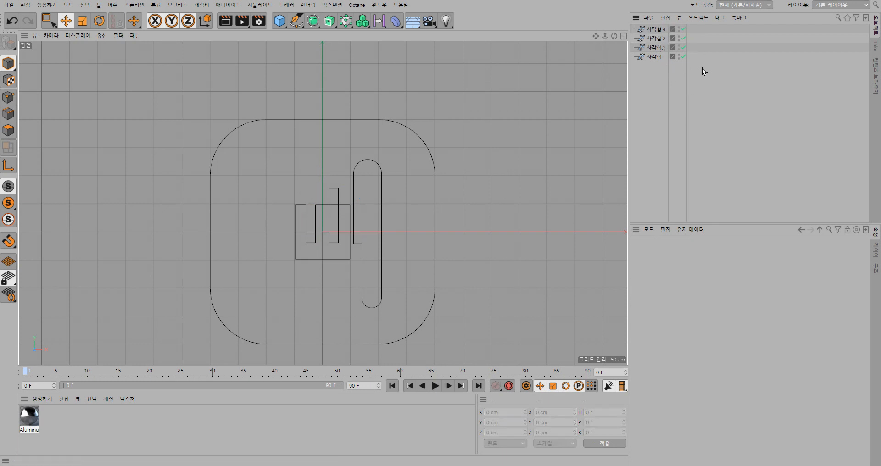
- Cut the remaining right bar out of the notched square with Spline Subtract to form the second fork gap
{"action": "left_click", "coordinate": [655, 39]}
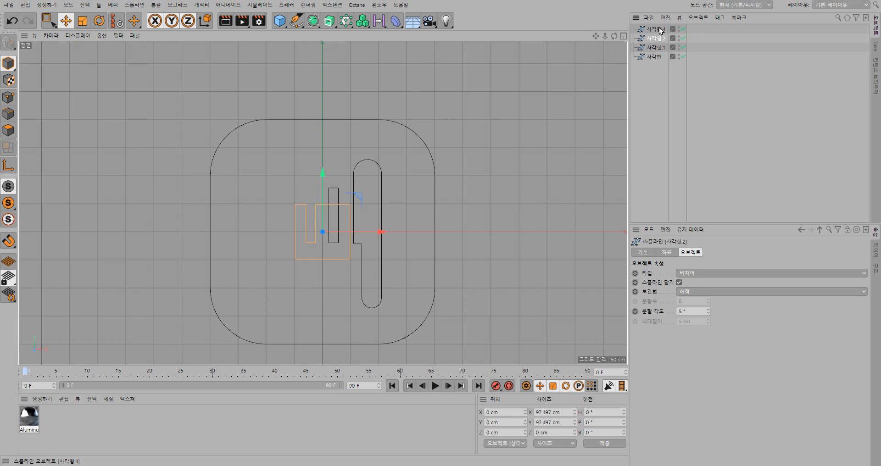
{"action": "left_click", "coordinate": [660, 30]}
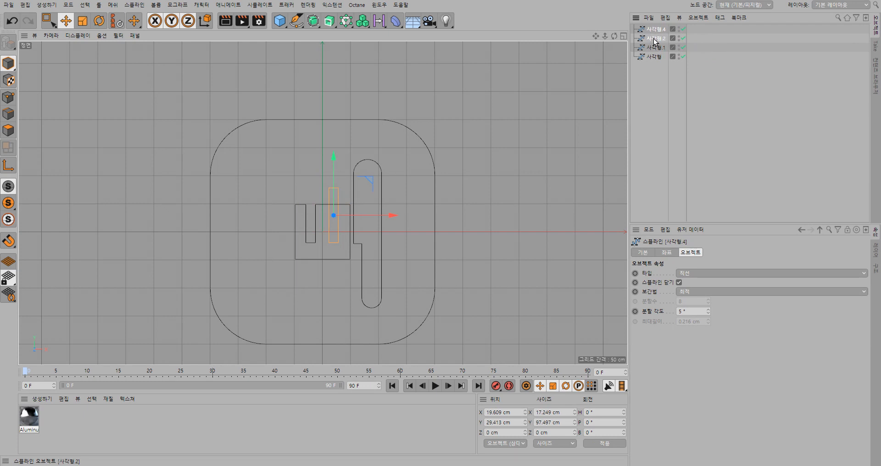
{"action": "left_click", "coordinate": [655, 40], "text": "ctrl"}
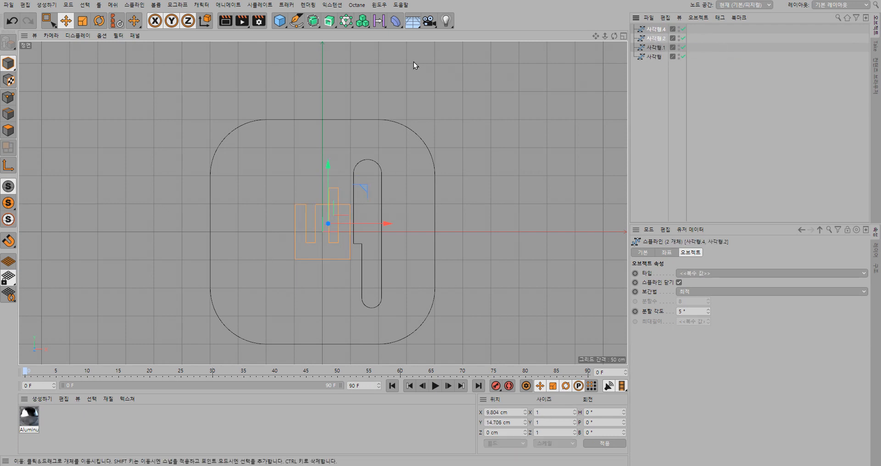
{"action": "left_click_drag", "start_coordinate": [296, 20], "coordinate": [594, 31]}
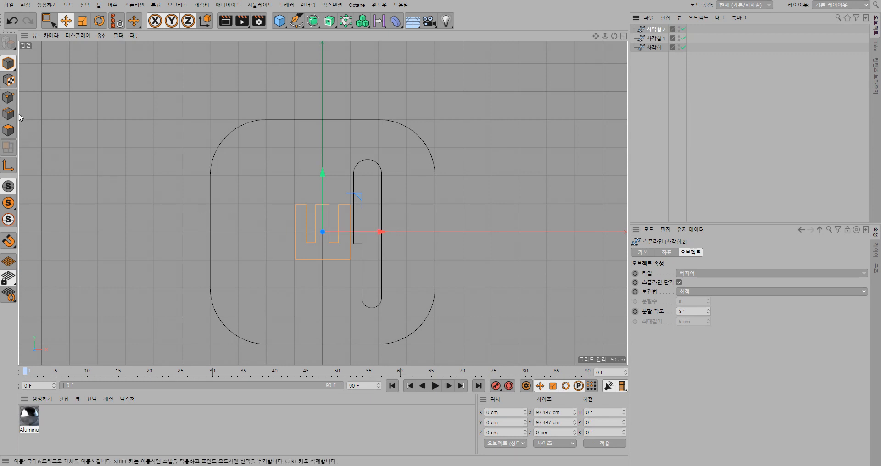
- Round the fork head's tine tips and two lower outer corners with a Chamfer radius of about 23.66 cm
{"action": "left_click", "coordinate": [9, 98]}
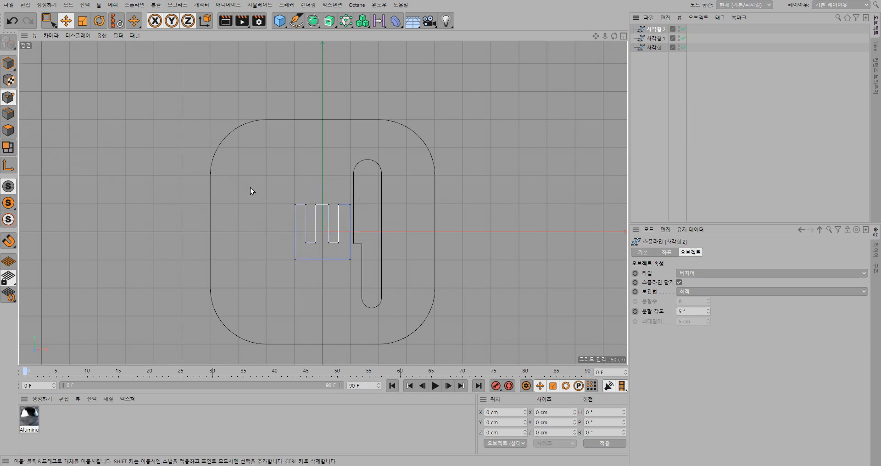
{"action": "left_click", "coordinate": [48, 21]}
{"action": "left_click_drag", "start_coordinate": [290, 196], "coordinate": [354, 209]}
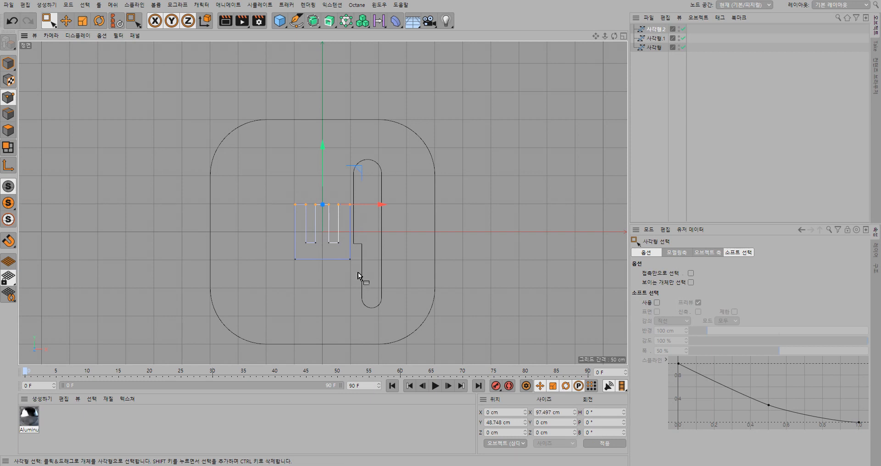
{"action": "left_click_drag", "start_coordinate": [356, 270], "coordinate": [291, 254], "text": "shift"}
{"action": "right_click", "coordinate": [474, 95]}
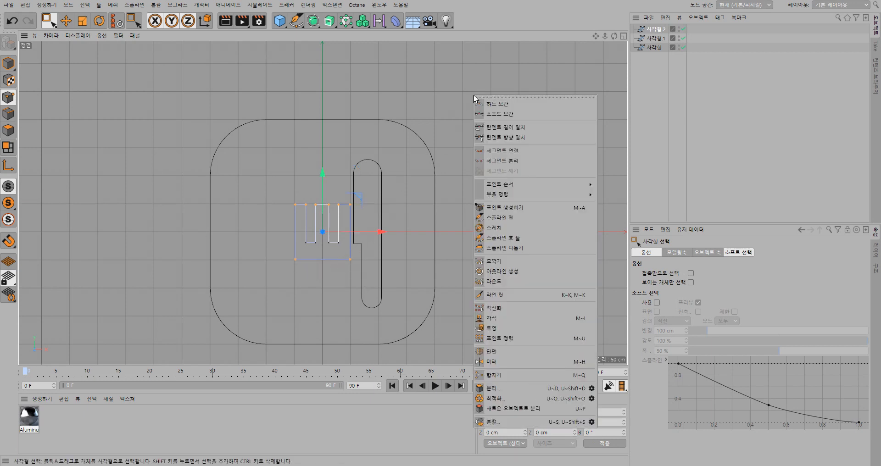
{"action": "left_click", "coordinate": [518, 262]}
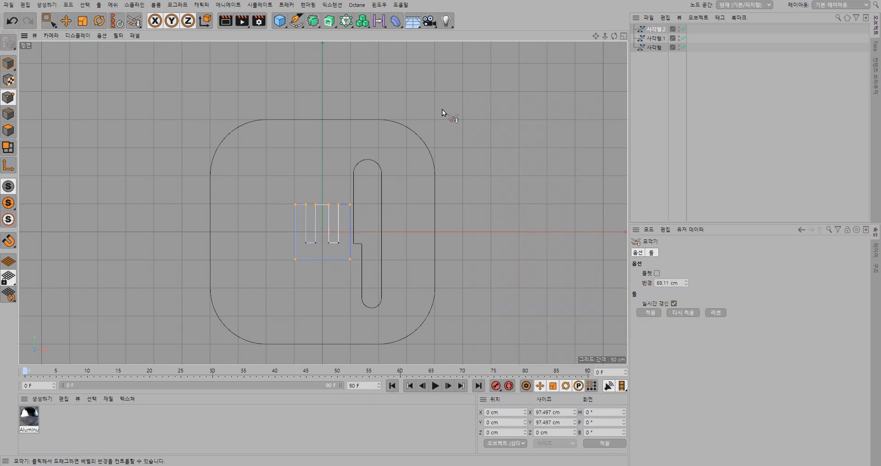
{"action": "left_click_drag", "start_coordinate": [374, 157], "coordinate": [378, 157]}
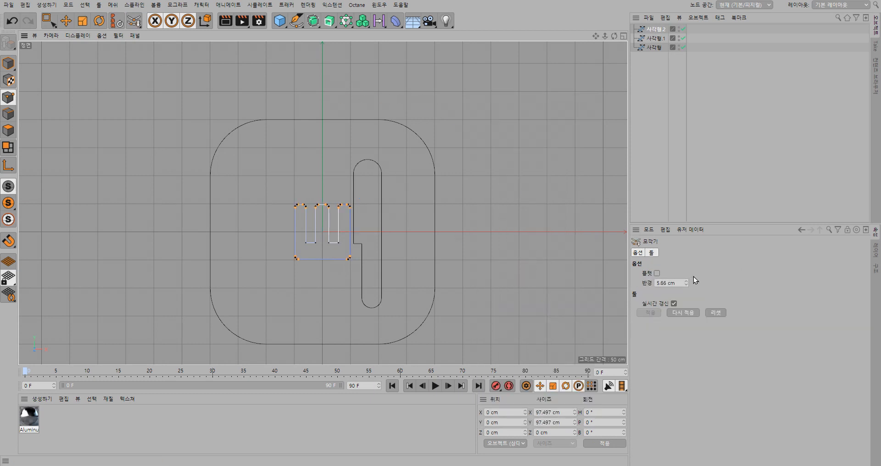
{"action": "left_click_drag", "start_coordinate": [687, 282], "coordinate": [687, 268]}
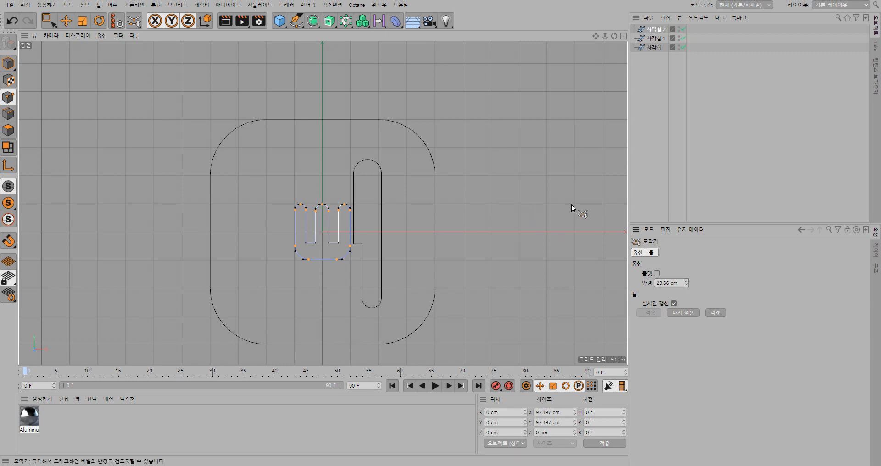
- Deselect the fork head's points and move the whole shape up to about Y 80 cm
{"action": "key", "text": "0"}
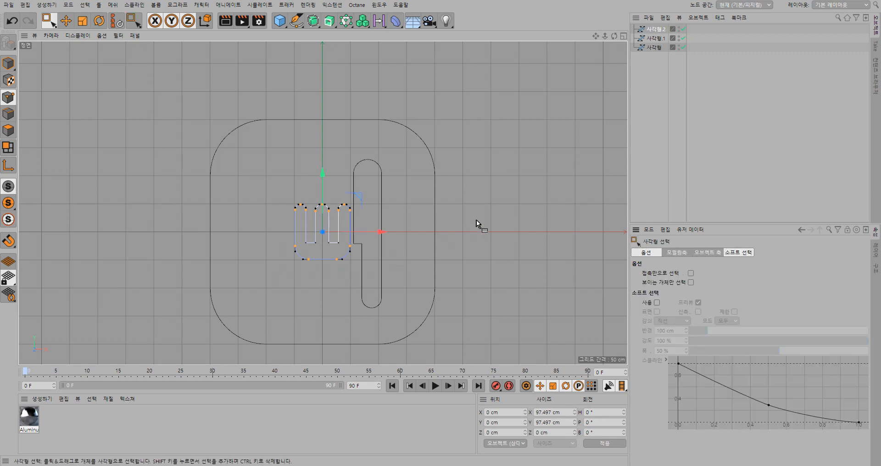
{"action": "left_click_drag", "start_coordinate": [501, 214], "coordinate": [520, 231]}
{"action": "left_click", "coordinate": [9, 64]}
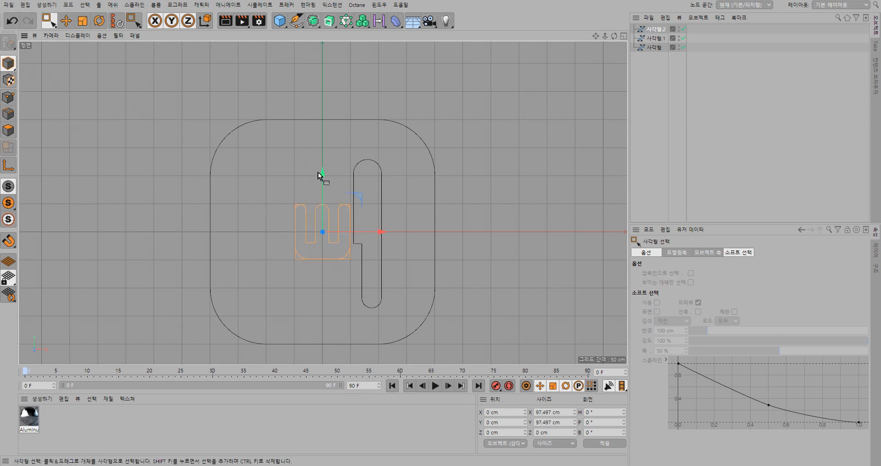
{"action": "left_click_drag", "start_coordinate": [320, 173], "coordinate": [321, 129]}
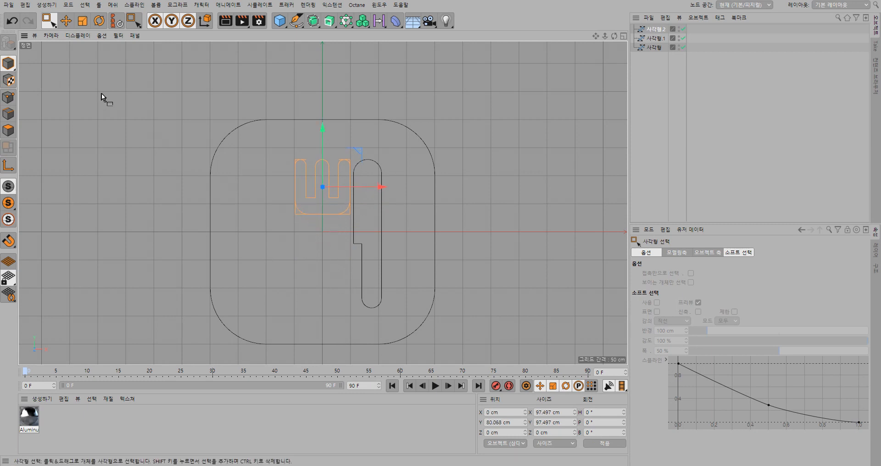
- Add a new rectangle spline for the fork handle and make it editable
{"action": "left_click", "coordinate": [296, 20]}
{"action": "left_click", "coordinate": [400, 103]}
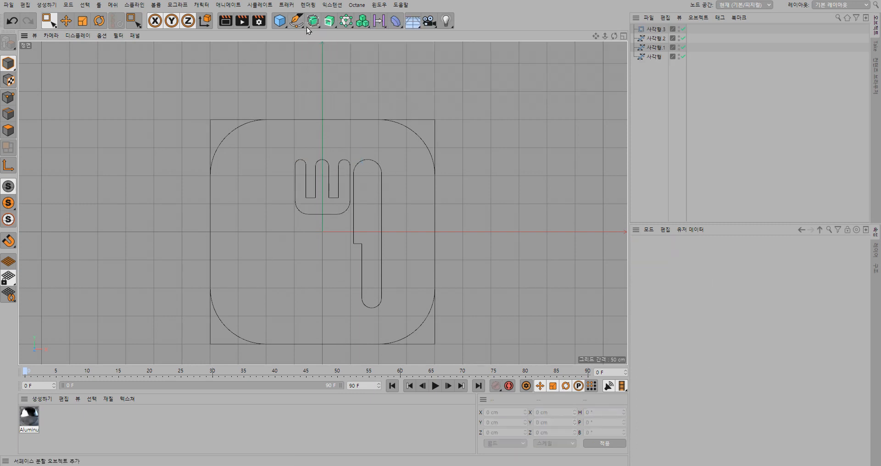
{"action": "left_click", "coordinate": [297, 20]}
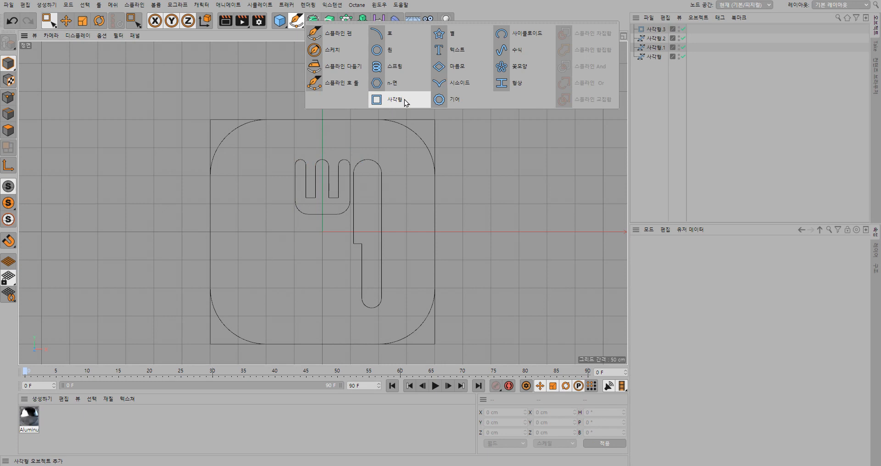
{"action": "left_click", "coordinate": [656, 29]}
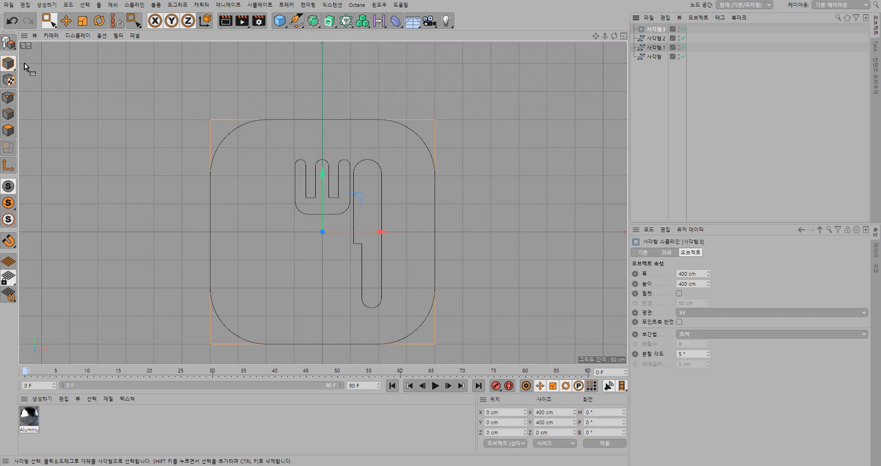
{"action": "left_click", "coordinate": [9, 45]}
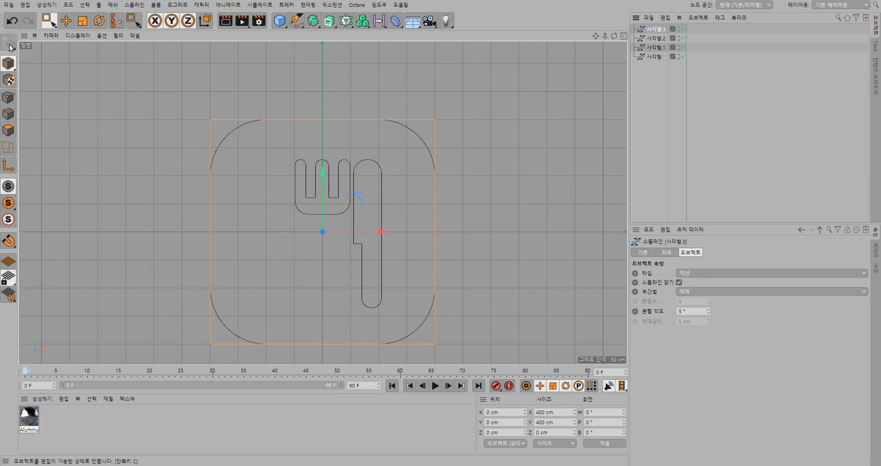
- Scale the new rectangle down to a narrow upright bar 35 cm wide and 200 cm high
{"action": "left_click", "coordinate": [83, 20]}
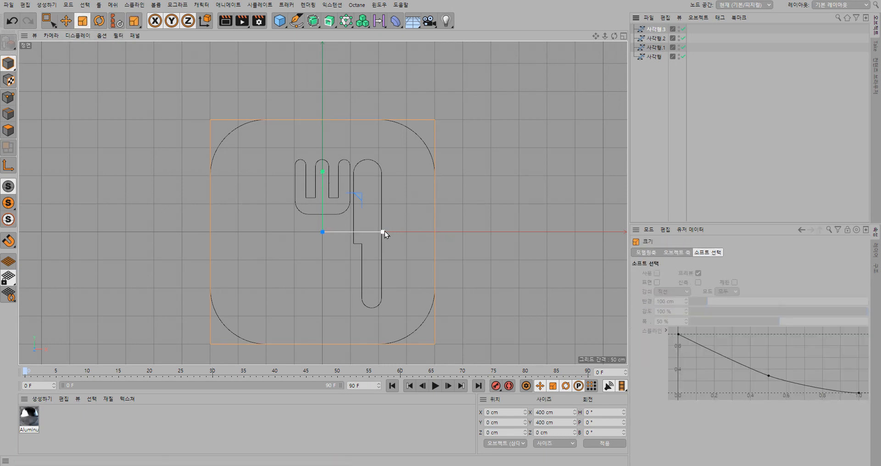
{"action": "left_click_drag", "start_coordinate": [385, 231], "coordinate": [328, 233]}
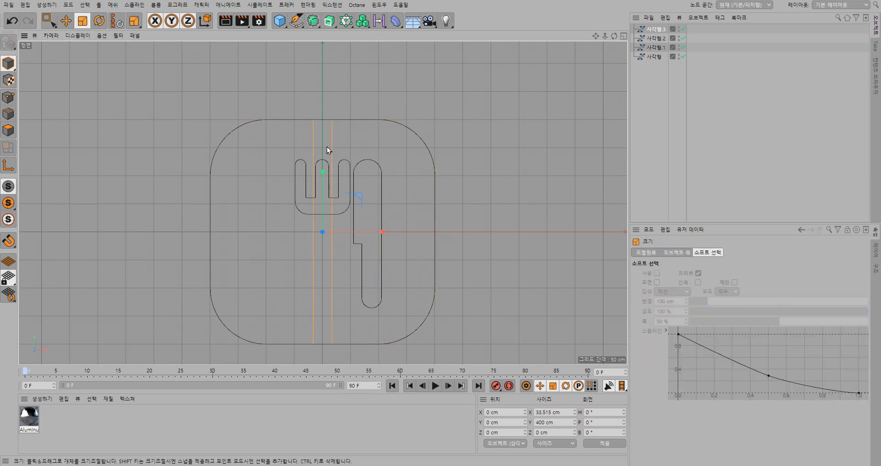
{"action": "left_click_drag", "start_coordinate": [323, 172], "coordinate": [325, 200]}
{"action": "left_click", "coordinate": [564, 413]}
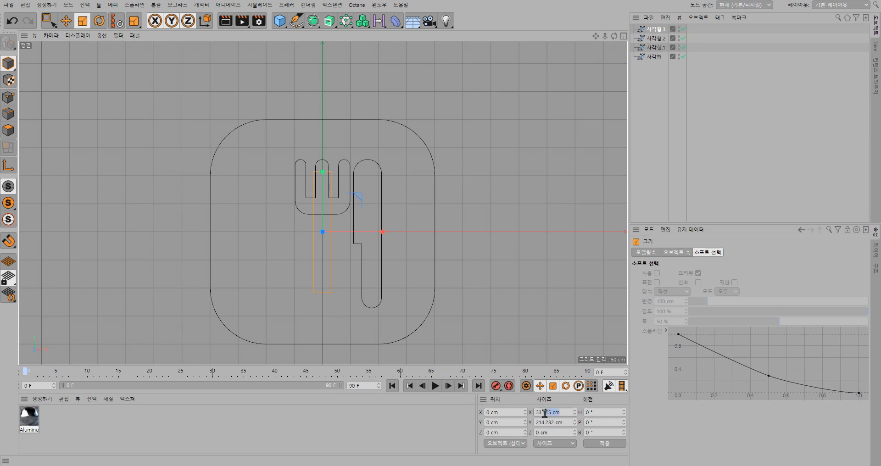
{"action": "type", "text": "35"}
{"action": "key", "text": "Tab"}
{"action": "type", "text": "2"}
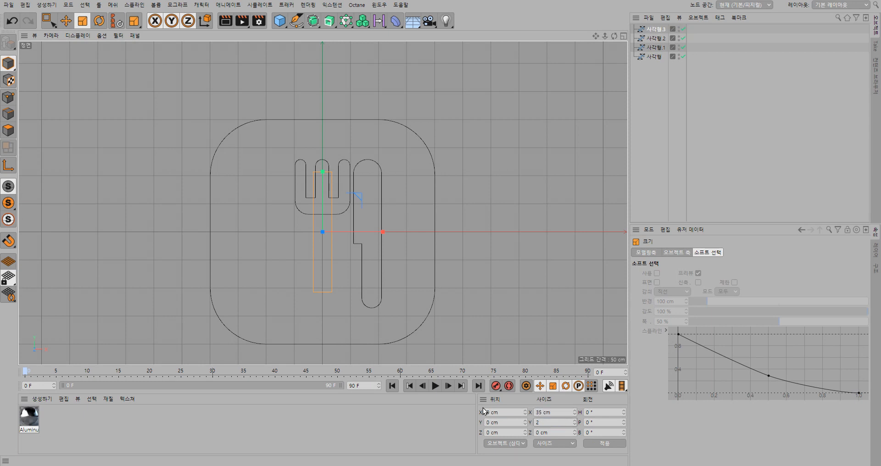
{"action": "type", "text": "00"}
{"action": "key", "text": "Return"}
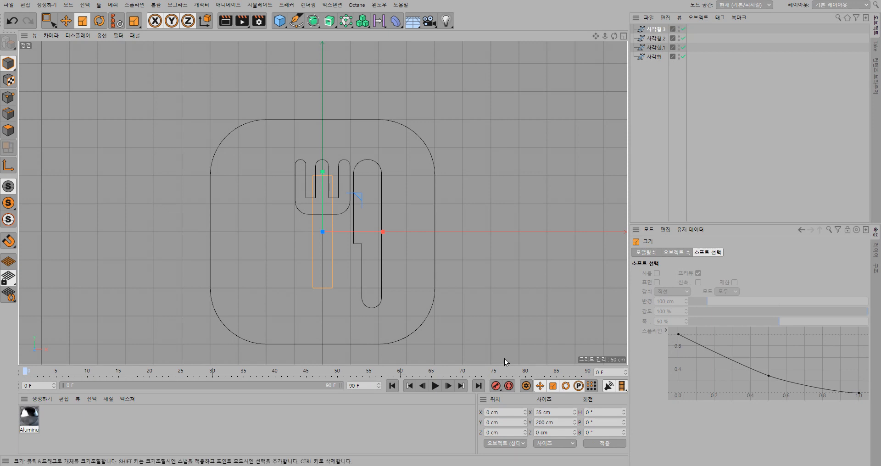
- Lower the handle bar to about Y -43.3 cm, set its height to 180 cm and deselect it
{"action": "left_click", "coordinate": [66, 21]}
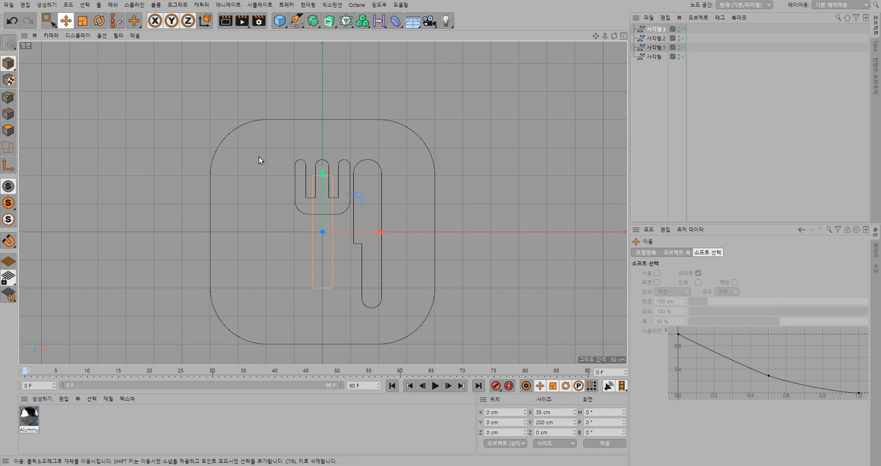
{"action": "left_click_drag", "start_coordinate": [325, 178], "coordinate": [326, 200]}
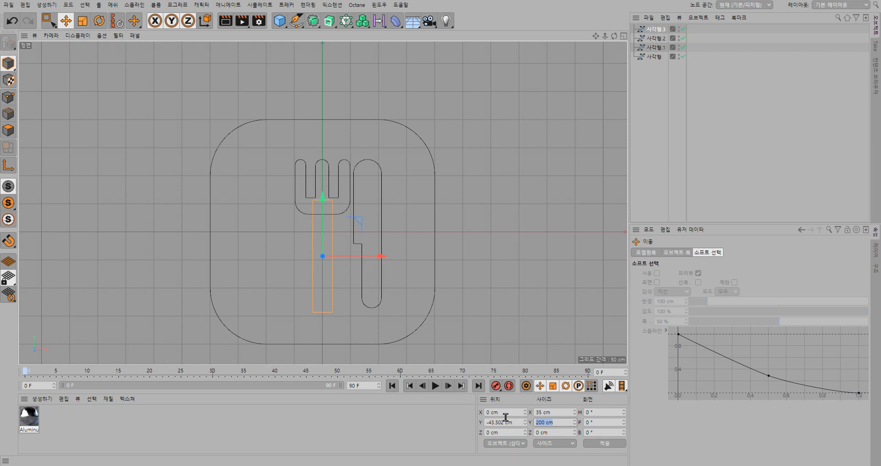
{"action": "type", "text": "180"}
{"action": "key", "text": "Return"}
{"action": "left_click", "coordinate": [342, 313]}
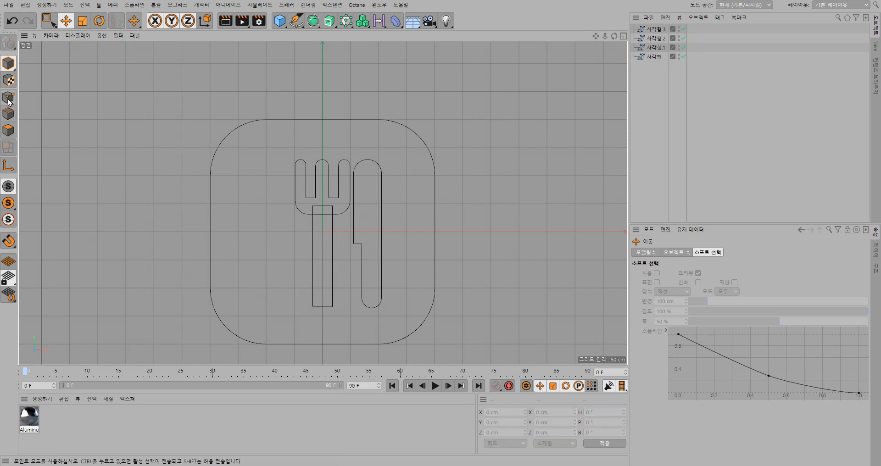
- Fully round the handle bar's two lower corner points with a Chamfer radius of about 91.44 cm and return to model mode
{"action": "left_click", "coordinate": [319, 307]}
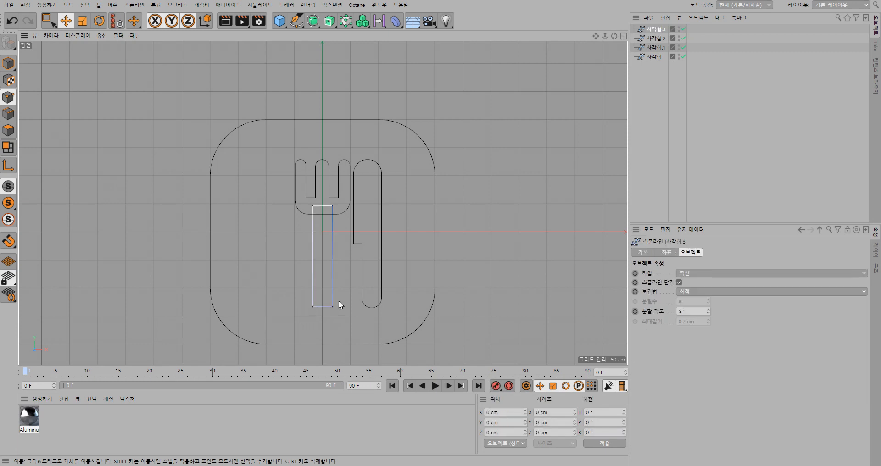
{"action": "left_click", "coordinate": [49, 20]}
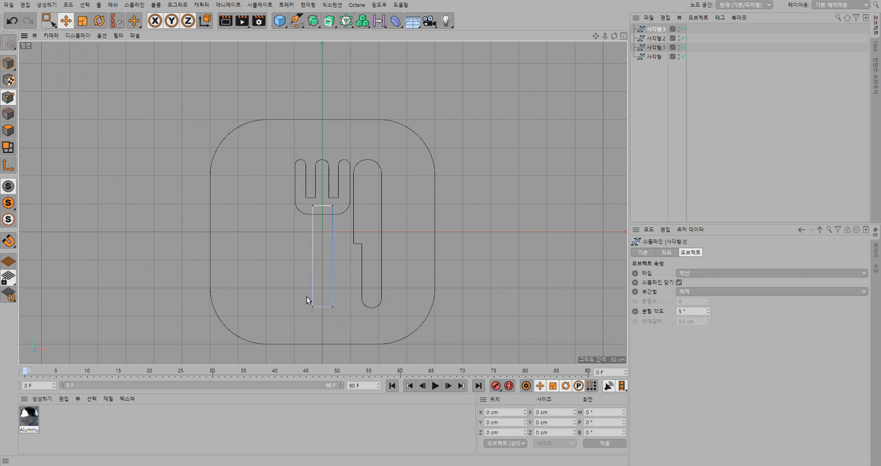
{"action": "left_click", "coordinate": [49, 21]}
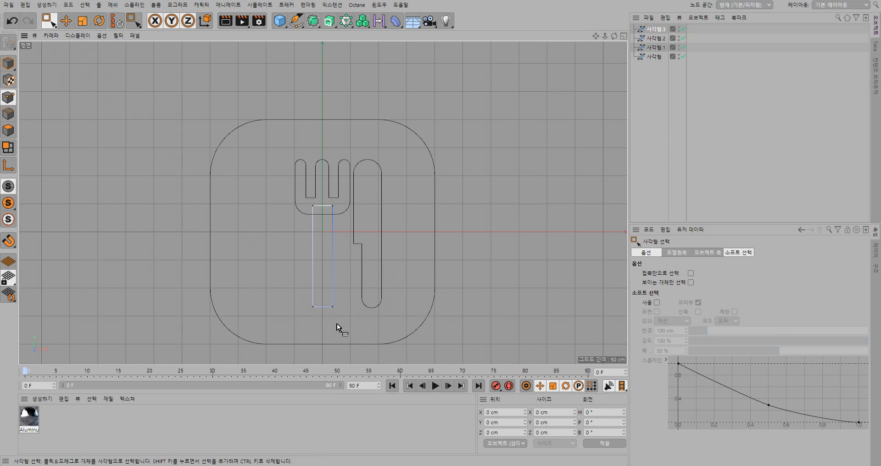
{"action": "left_click_drag", "start_coordinate": [299, 316], "coordinate": [344, 296]}
{"action": "right_click", "coordinate": [487, 147]}
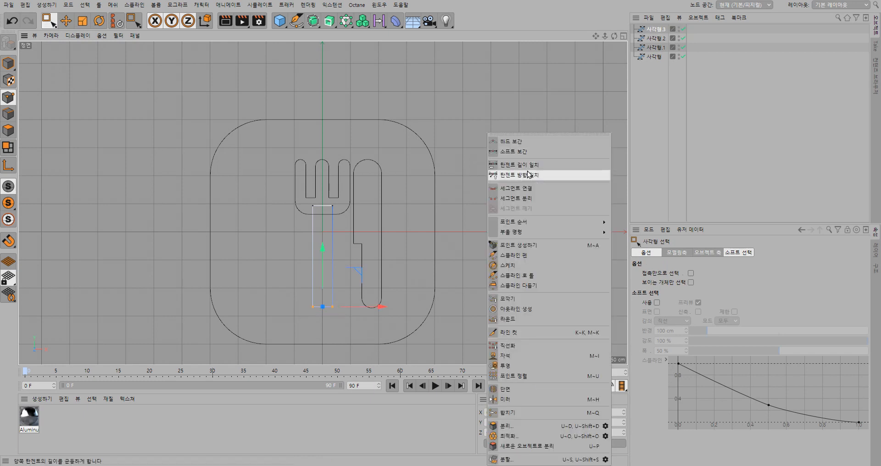
{"action": "left_click", "coordinate": [508, 298]}
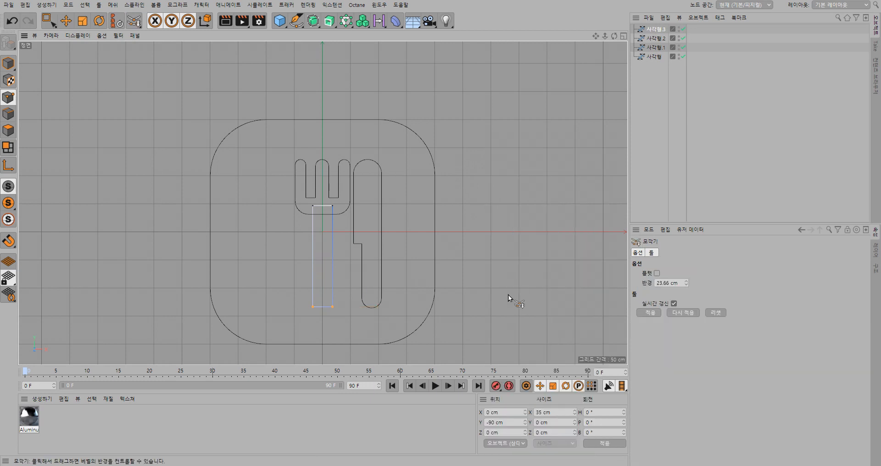
{"action": "left_click_drag", "start_coordinate": [459, 166], "coordinate": [460, 164]}
{"action": "left_click_drag", "start_coordinate": [687, 282], "coordinate": [687, 268]}
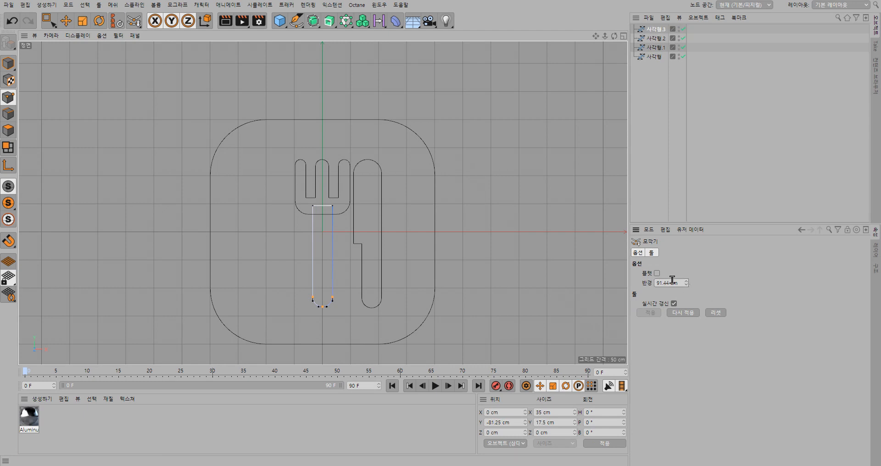
{"action": "left_click", "coordinate": [7, 67]}
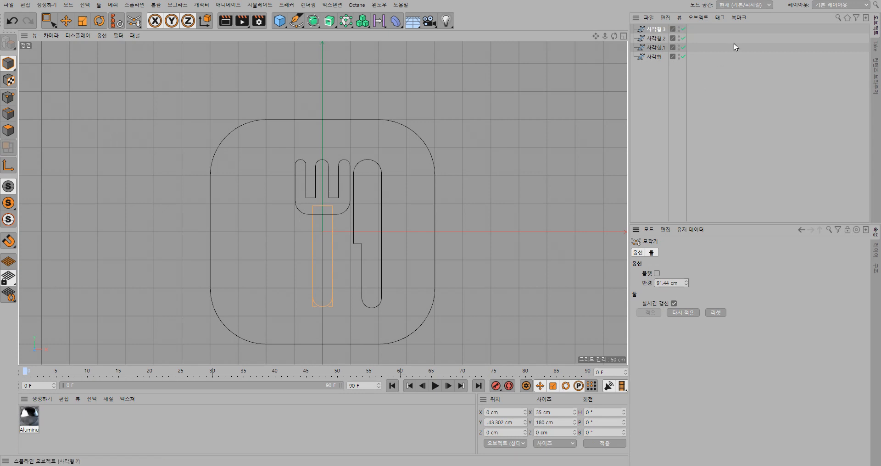
- Merge the handle bar and the fork head into one outline with Spline Union, then deselect
{"action": "left_click", "coordinate": [642, 29], "text": "shift"}
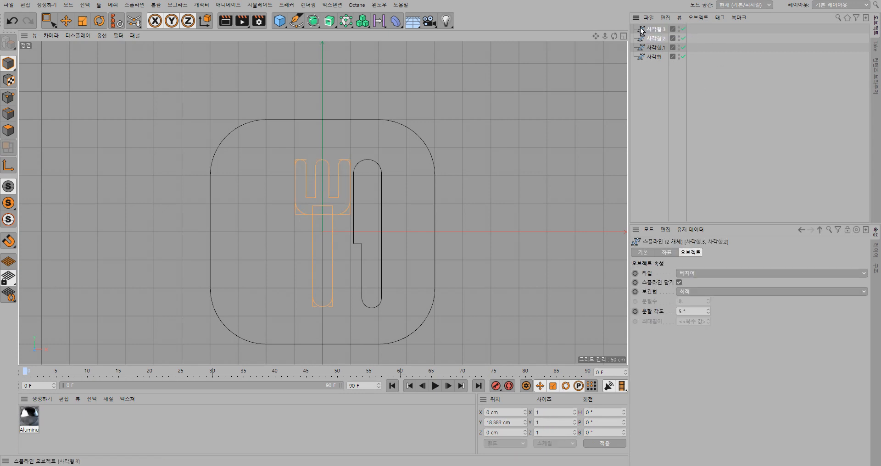
{"action": "left_click", "coordinate": [302, 22]}
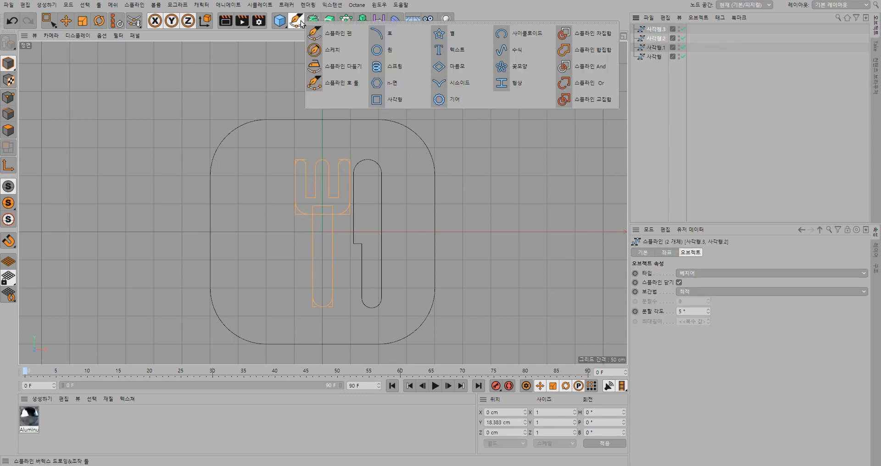
{"action": "left_click", "coordinate": [588, 52]}
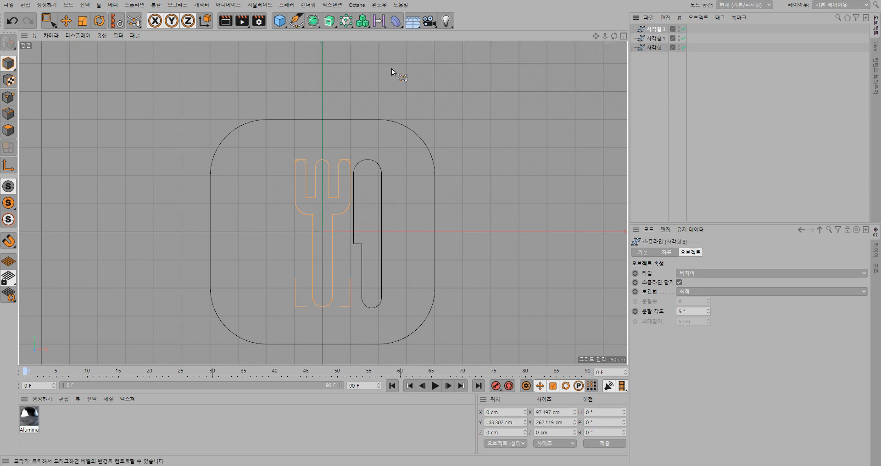
{"action": "key", "text": "0"}
{"action": "left_click", "coordinate": [649, 95]}
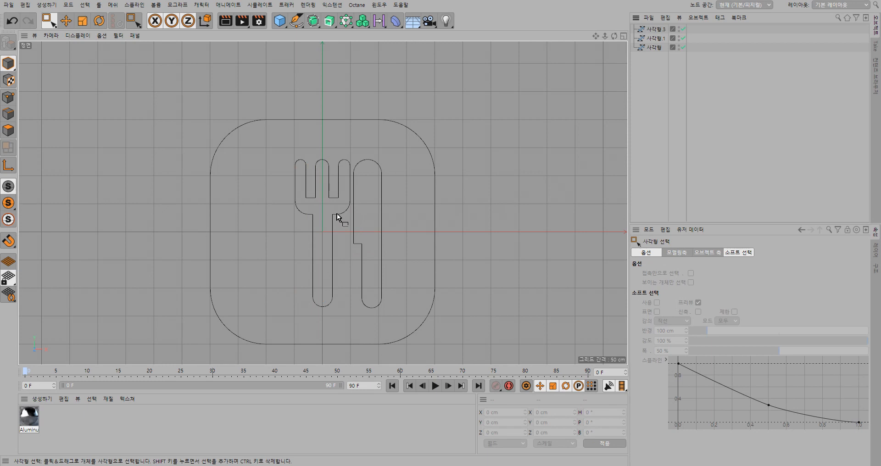
- Move the finished fork away from the knife to about X -75.2 cm
{"action": "left_click", "coordinate": [655, 29]}
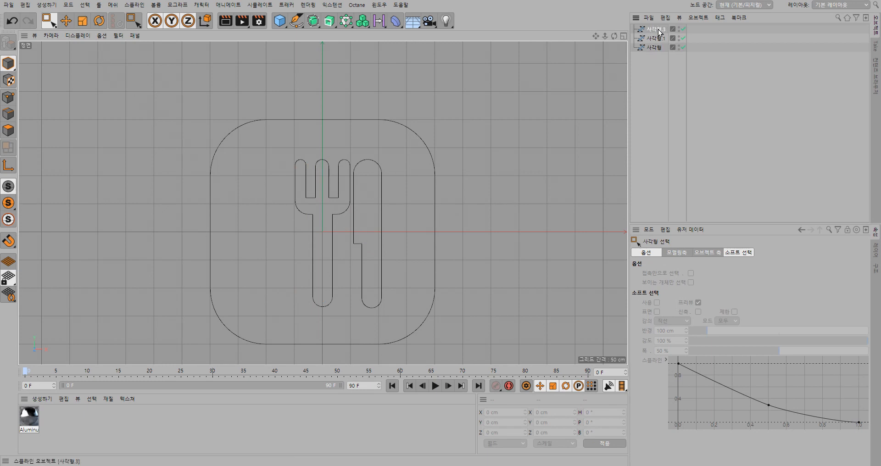
{"action": "left_click", "coordinate": [69, 24]}
{"action": "left_click", "coordinate": [70, 26]}
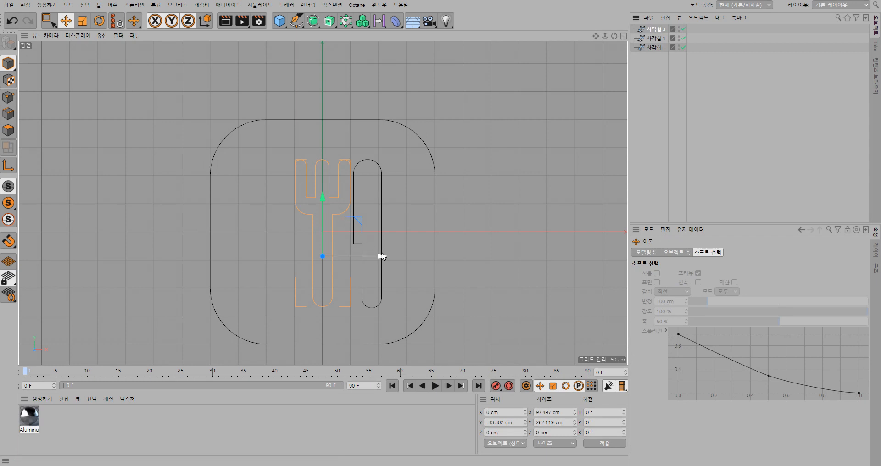
{"action": "left_click_drag", "start_coordinate": [381, 254], "coordinate": [340, 254]}
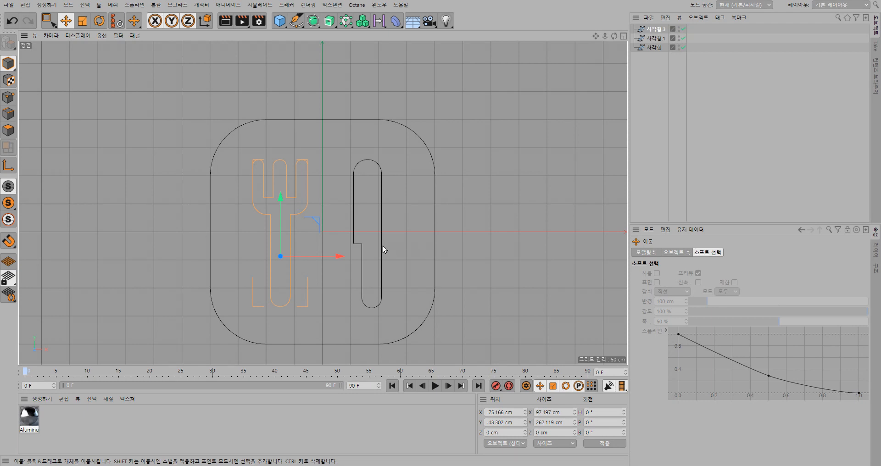
- Spread the cutlery apart by moving the fork to about X -92.3 cm and the knife to about X 96.4 cm, then deselect
{"action": "left_click_drag", "start_coordinate": [338, 256], "coordinate": [329, 255]}
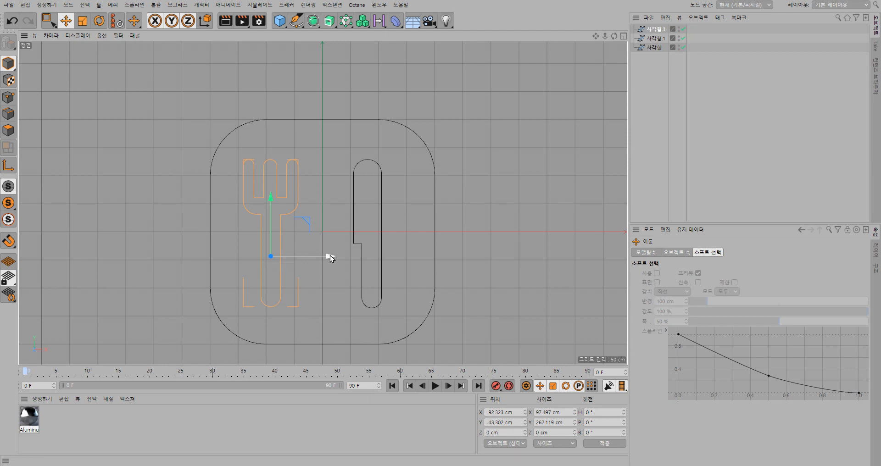
{"action": "left_click", "coordinate": [382, 254]}
{"action": "left_click_drag", "start_coordinate": [422, 201], "coordinate": [434, 199]}
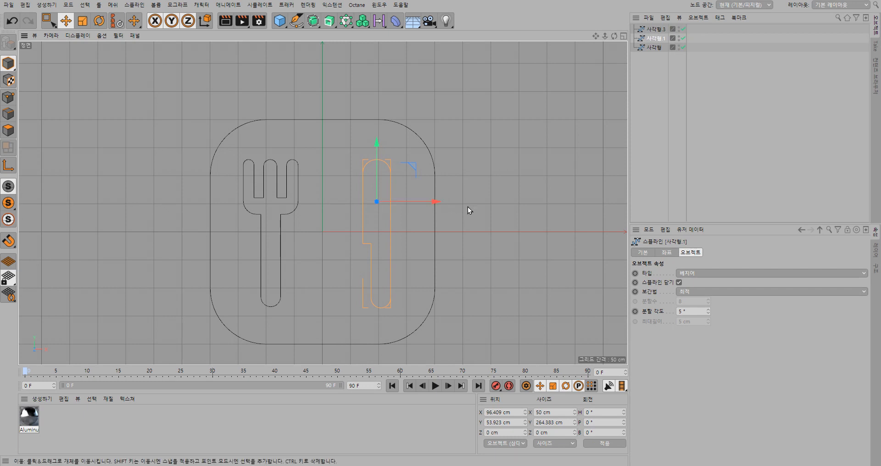
{"action": "left_click", "coordinate": [499, 210]}
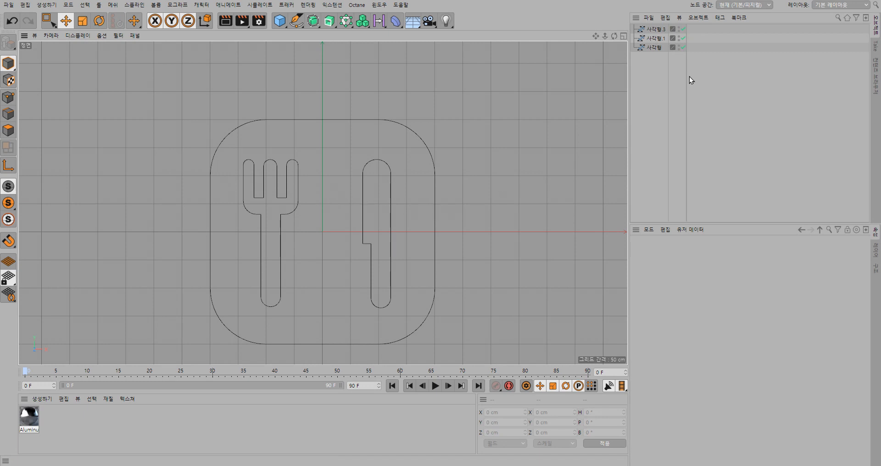
- Cut the knife outline out of the rounded square with Spline Subtract
{"action": "left_click", "coordinate": [660, 48]}
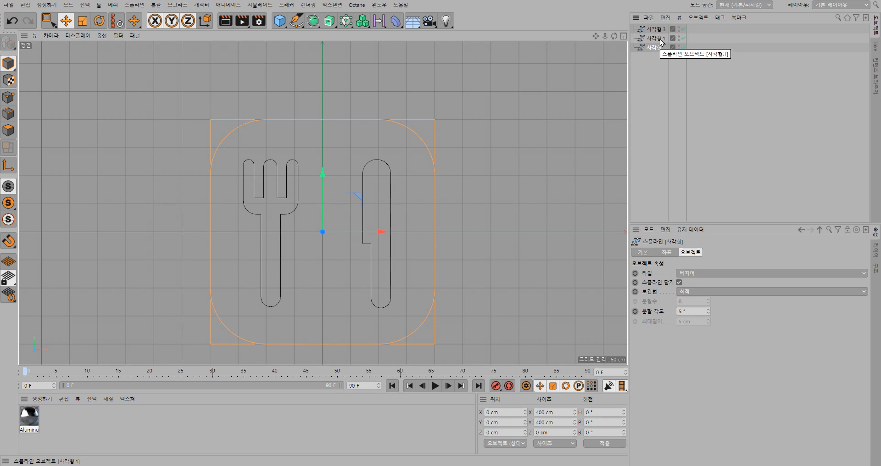
{"action": "left_click", "coordinate": [660, 38]}
{"action": "left_click", "coordinate": [661, 30], "text": "ctrl"}
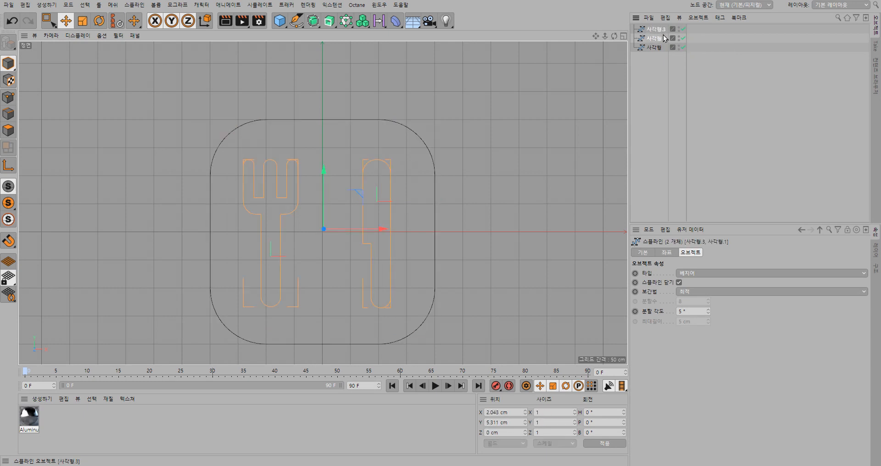
{"action": "left_click", "coordinate": [657, 48]}
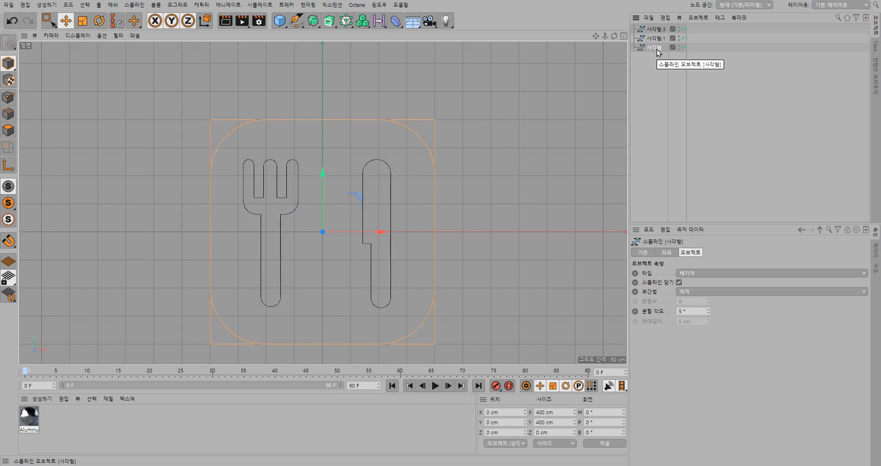
{"action": "left_click", "coordinate": [660, 39]}
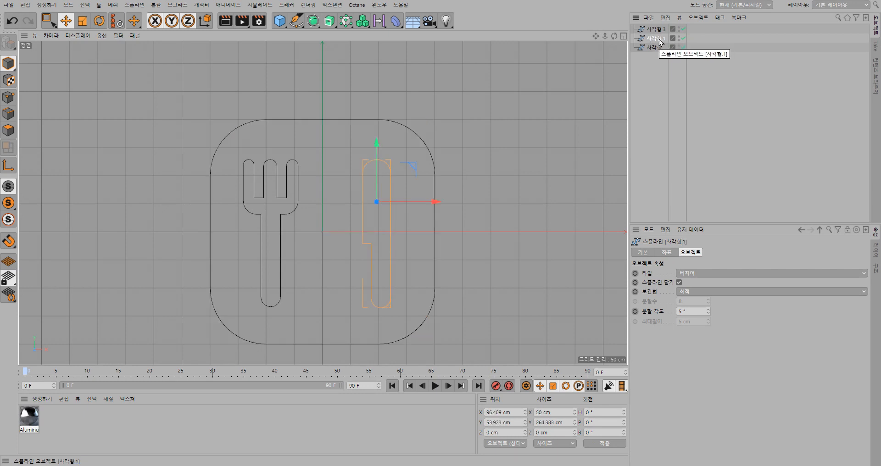
{"action": "left_click", "coordinate": [659, 46], "text": "ctrl"}
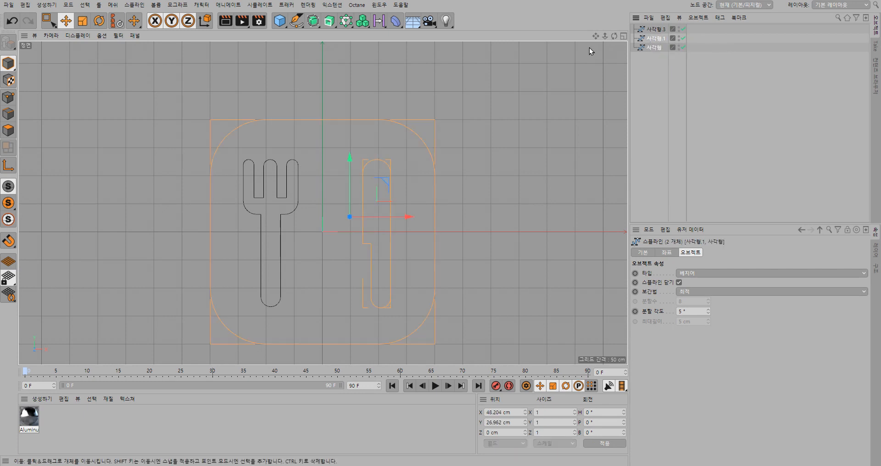
{"action": "left_click", "coordinate": [296, 21]}
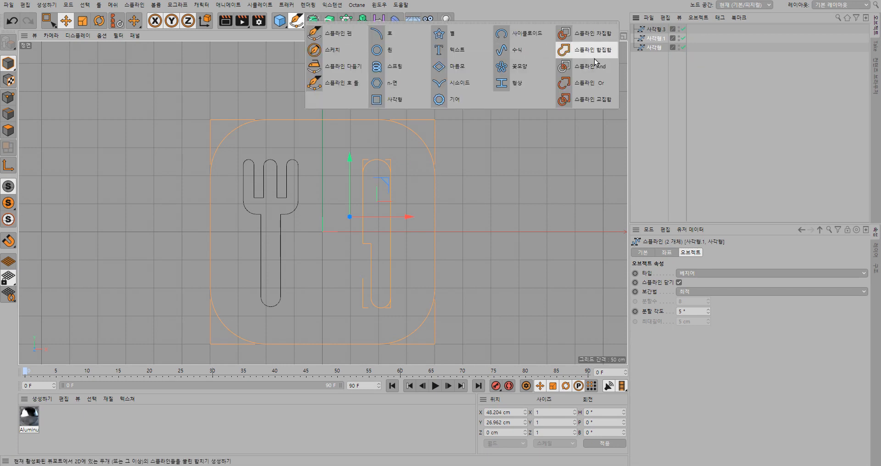
{"action": "left_click", "coordinate": [597, 36]}
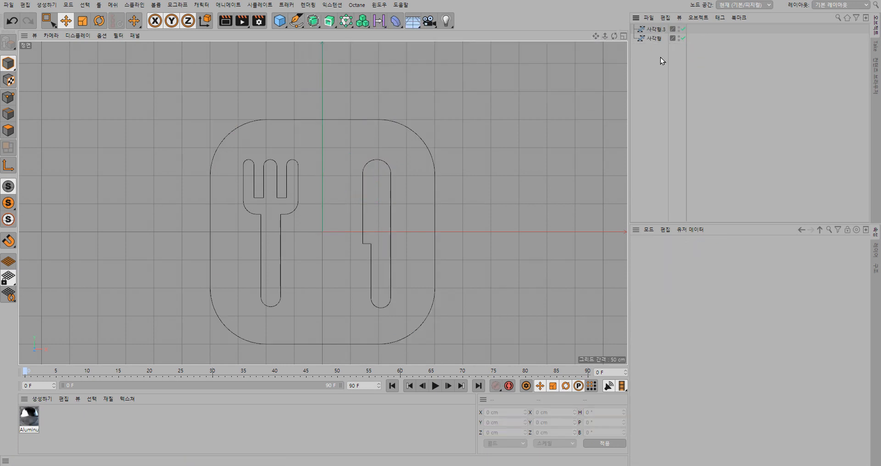
- Cut the fork outline out of the rounded square with Spline Subtract
{"action": "left_click", "coordinate": [658, 29]}
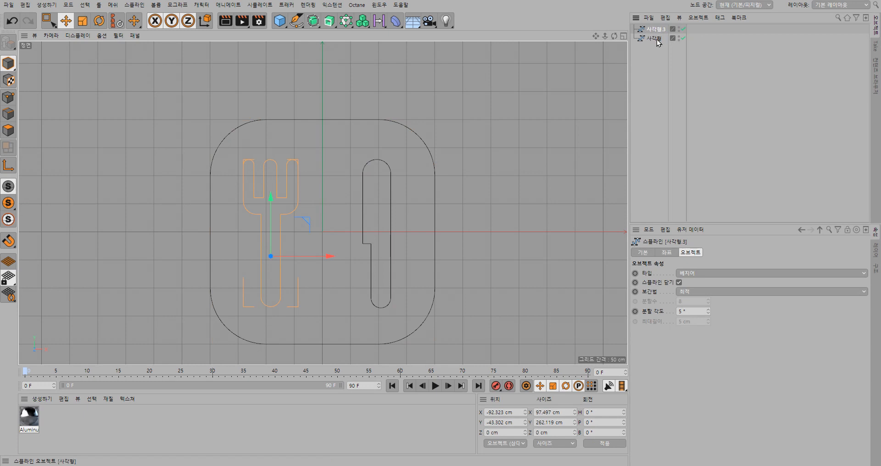
{"action": "left_click", "coordinate": [656, 39], "text": "ctrl"}
{"action": "left_click", "coordinate": [296, 21]}
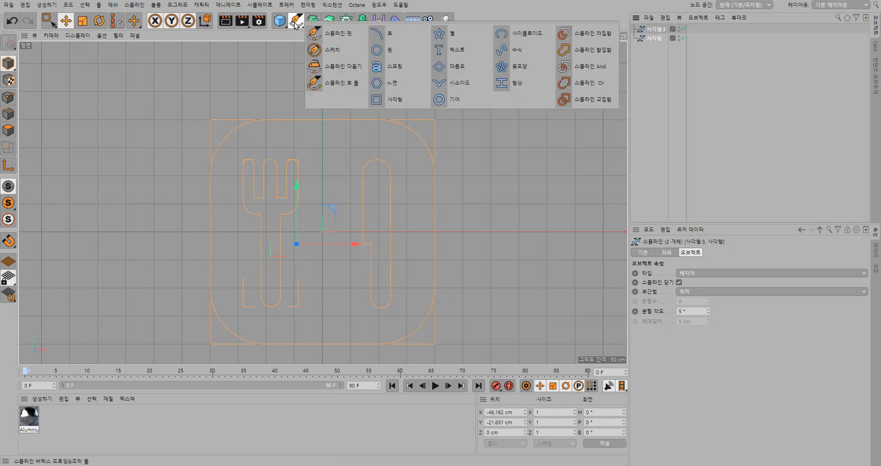
{"action": "left_click", "coordinate": [588, 35]}
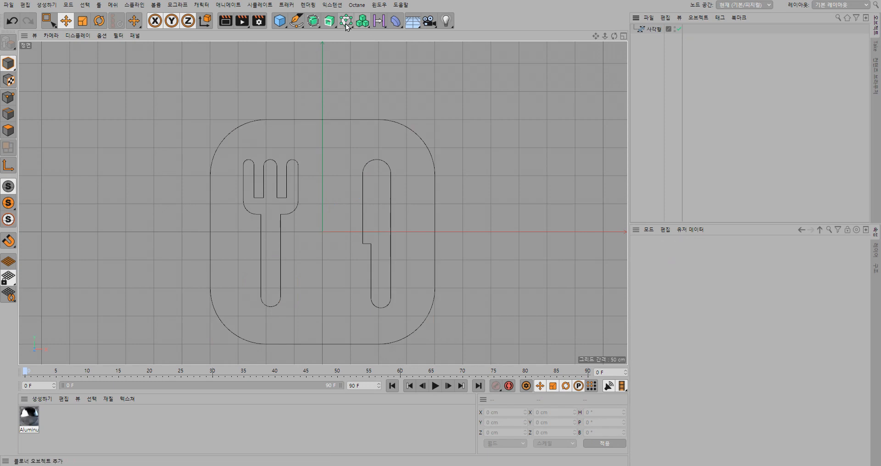
- Add an Extrude object, nest the combined pictogram spline inside it and show the result in the full-size perspective view
{"action": "left_click", "coordinate": [330, 22]}
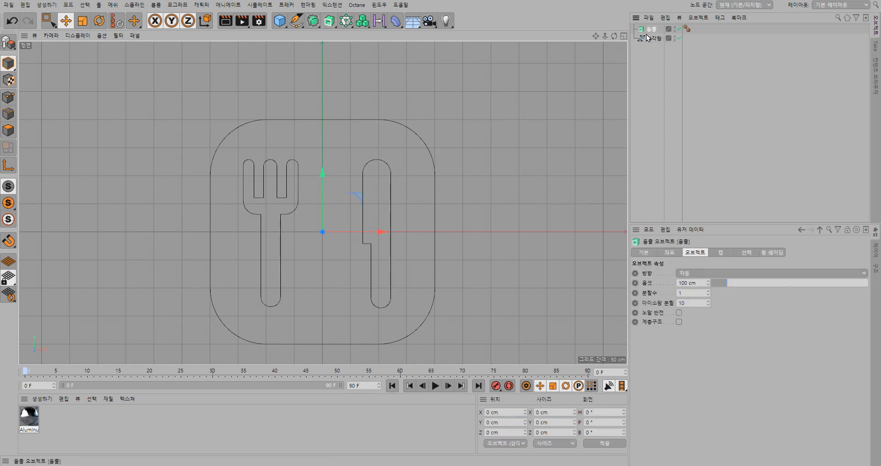
{"action": "left_click_drag", "start_coordinate": [652, 38], "coordinate": [654, 32]}
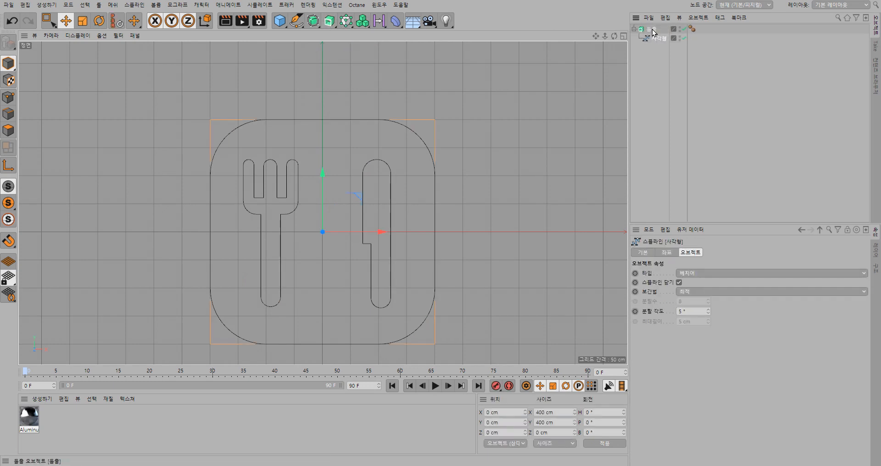
{"action": "left_click", "coordinate": [624, 36]}
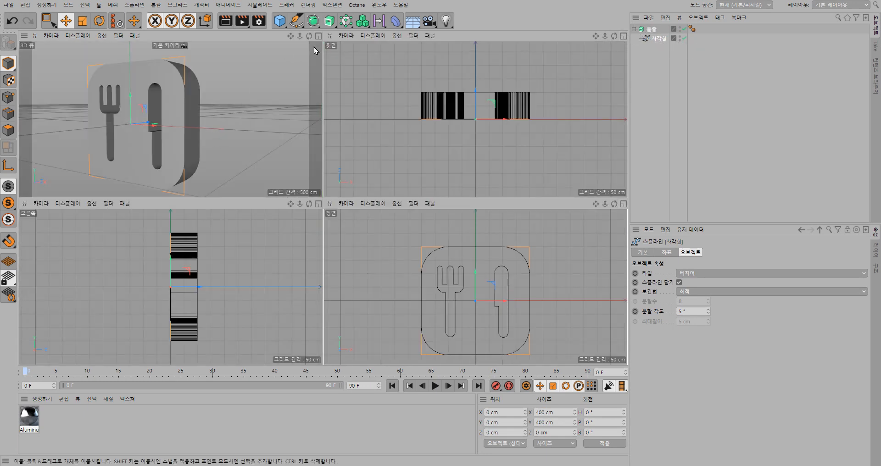
{"action": "left_click", "coordinate": [319, 36]}
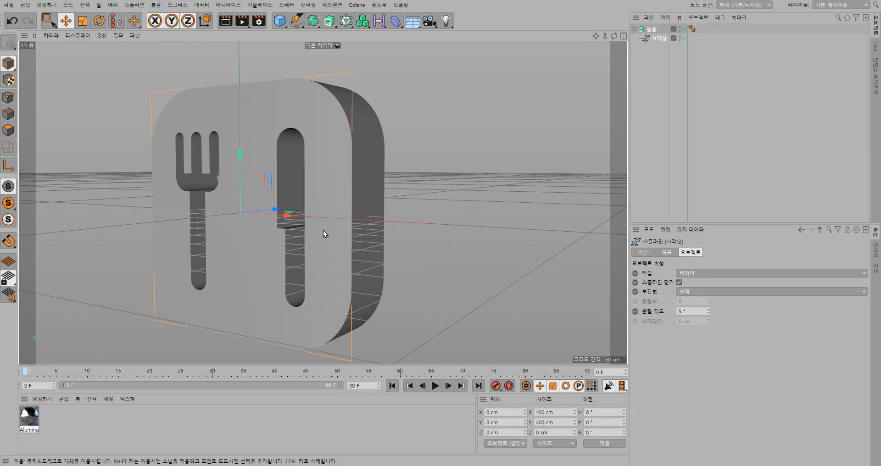
{"action": "mouse_move", "coordinate": [315, 233]}
{"action": "left_mouse_down", "text": "alt"}
{"action": "mouse_move", "coordinate": [440, 230]}
{"action": "mouse_move", "coordinate": [454, 239]}
{"action": "mouse_move", "coordinate": [358, 266]}
{"action": "mouse_move", "coordinate": [326, 252]}
{"action": "mouse_move", "coordinate": [313, 226]}
{"action": "left_mouse_up", "text": "alt"}
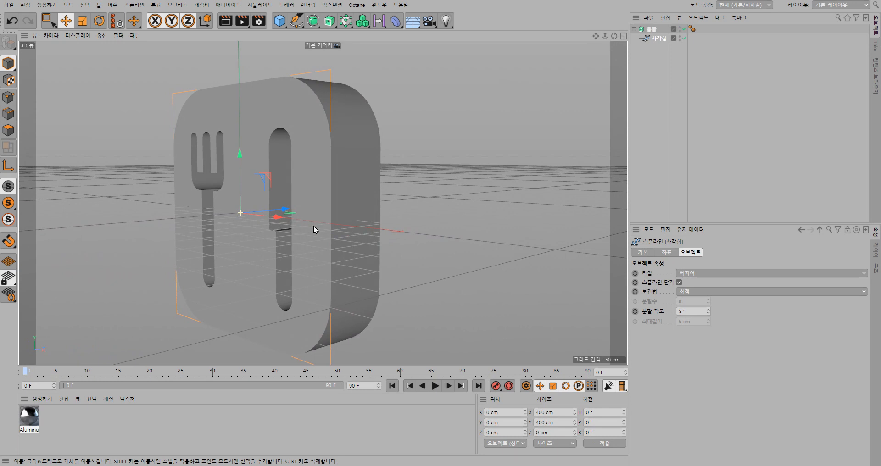
- Reduce the pictogram's Extrude offset to 22 cm and inspect the thinner plate from another angle
{"action": "left_click", "coordinate": [656, 29]}
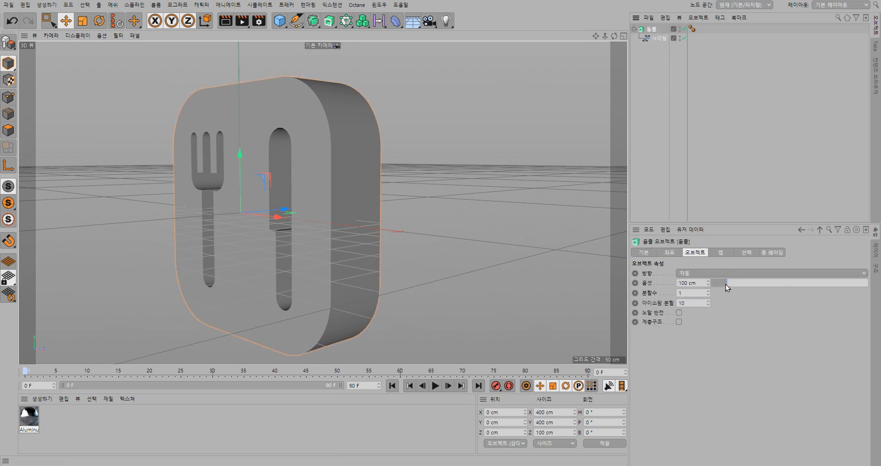
{"action": "left_click_drag", "start_coordinate": [726, 285], "coordinate": [715, 285]}
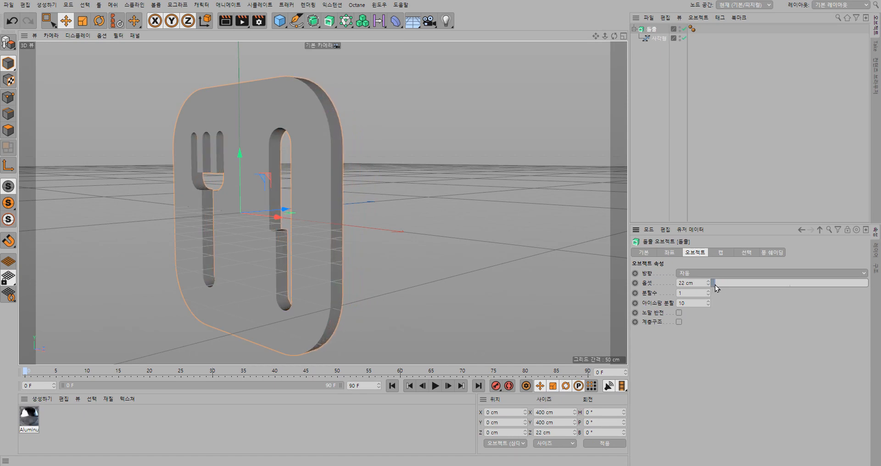
{"action": "left_click_drag", "start_coordinate": [454, 283], "coordinate": [211, 256], "text": "alt"}
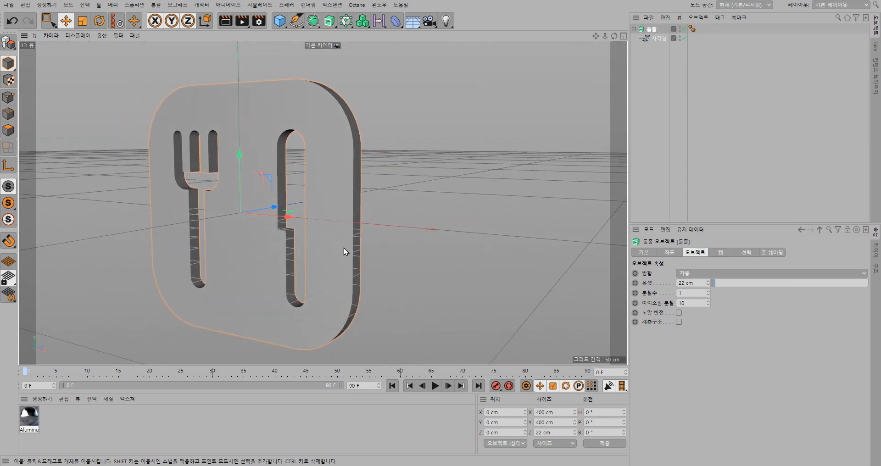